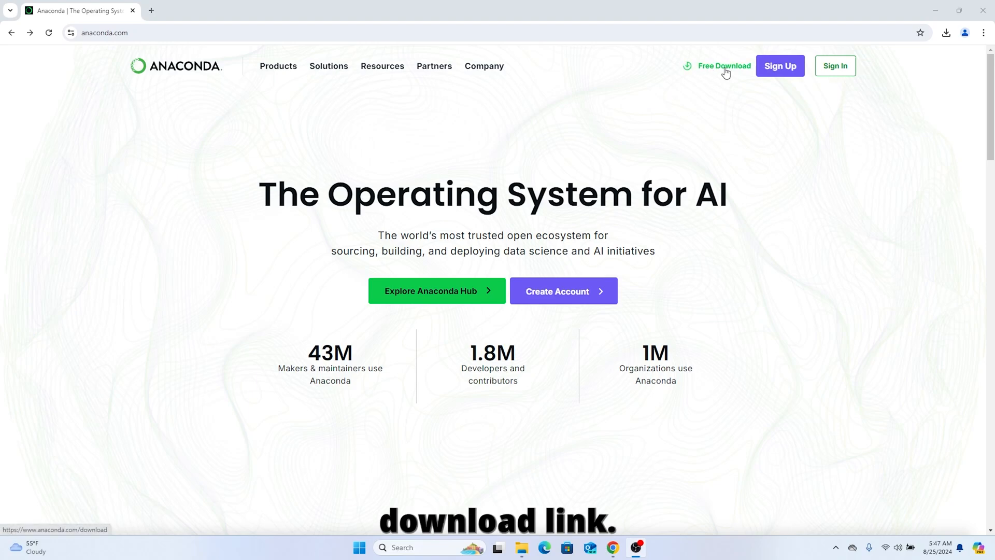
Download the Windows 64-Bit Graphical Installer from Anaconda's free download page, skipping the email registration.
{"action": "left_click", "coordinate": [725, 66]}
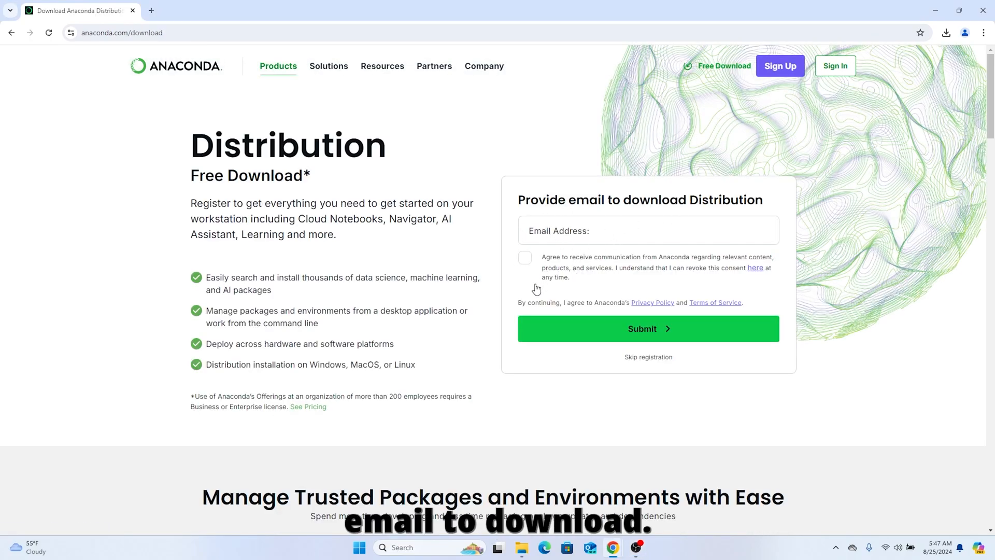
{"action": "left_click", "coordinate": [660, 358]}
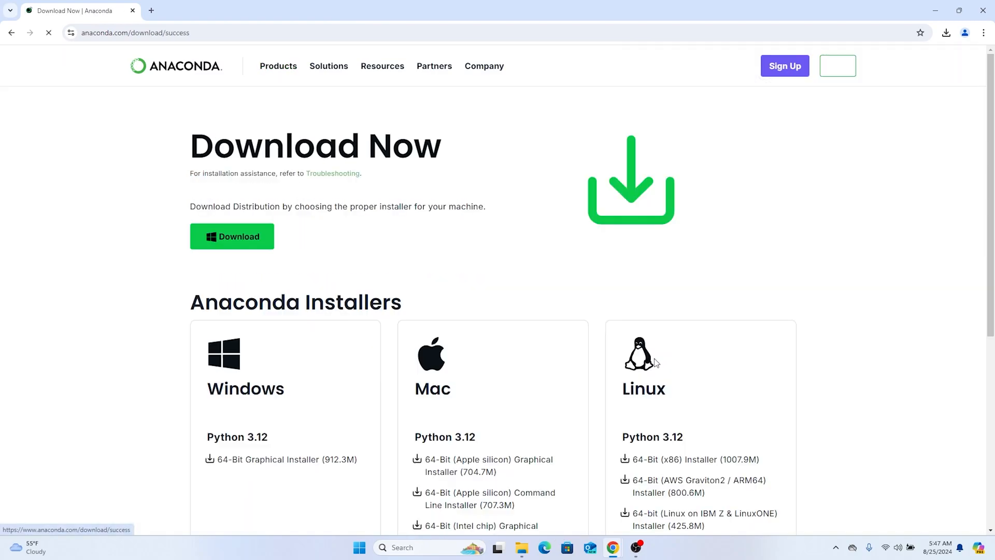
{"action": "left_click_drag", "start_coordinate": [460, 147], "coordinate": [158, 155]}
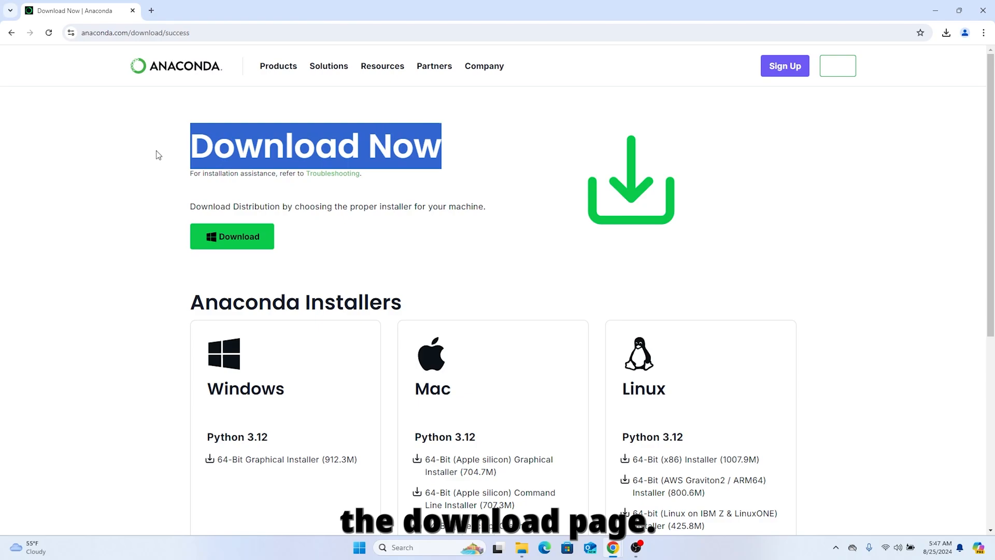
{"action": "scroll", "coordinate": [446, 277], "scroll_direction": "down", "scroll_amount": 2}
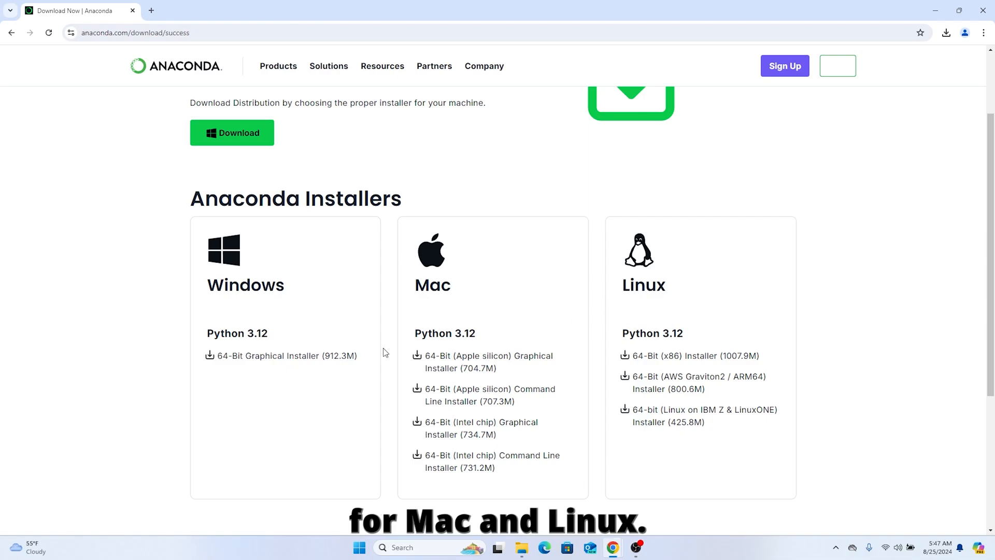
{"action": "left_click", "coordinate": [240, 357]}
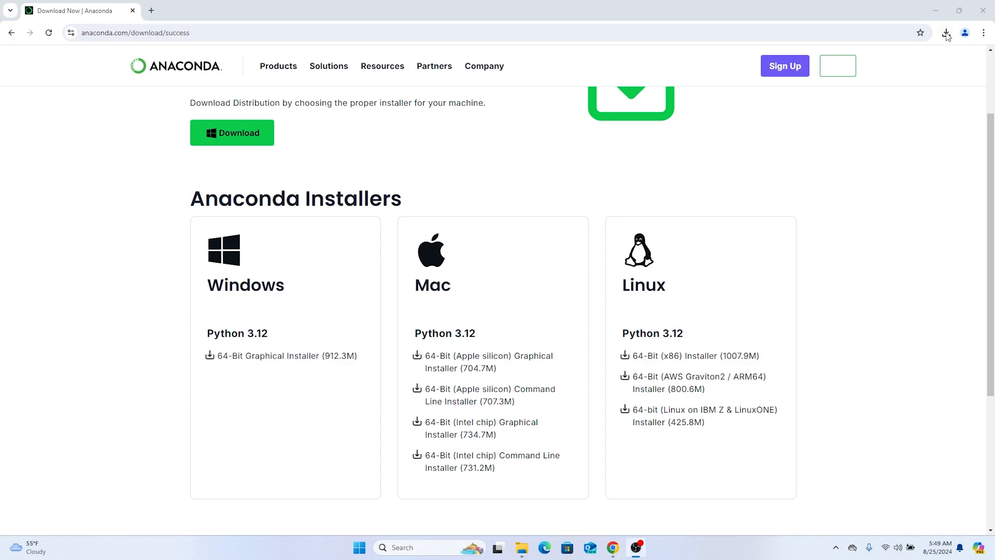
Run the downloaded Anaconda3-2024.06-1-Windows-x86_64.exe and bring its setup window to the front.
{"action": "left_click", "coordinate": [947, 33]}
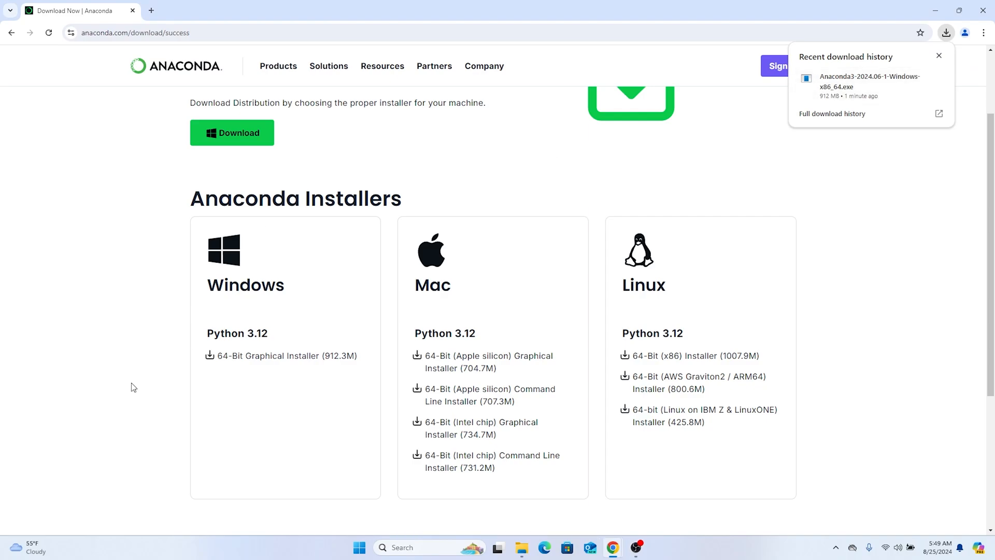
{"action": "left_click", "coordinate": [867, 85]}
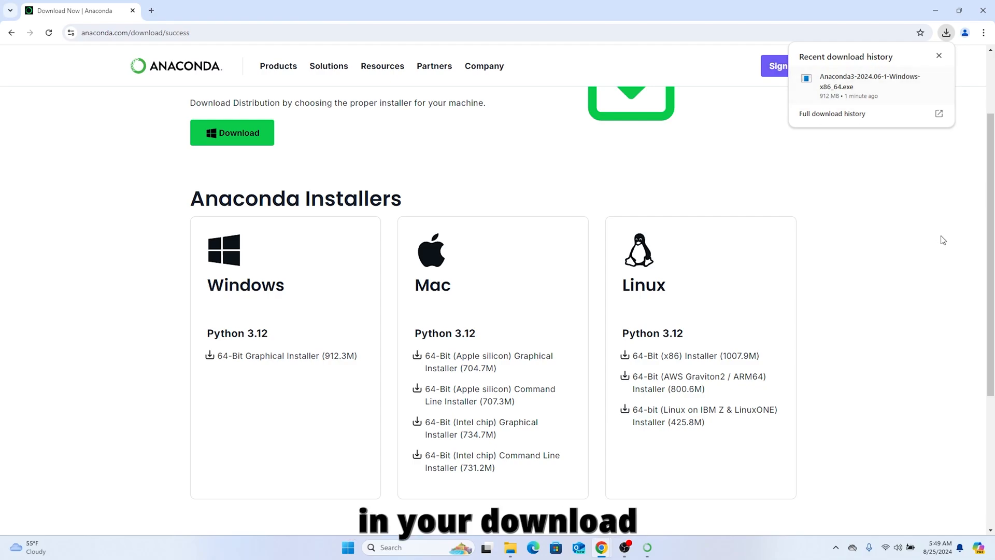
{"action": "left_click", "coordinate": [648, 551]}
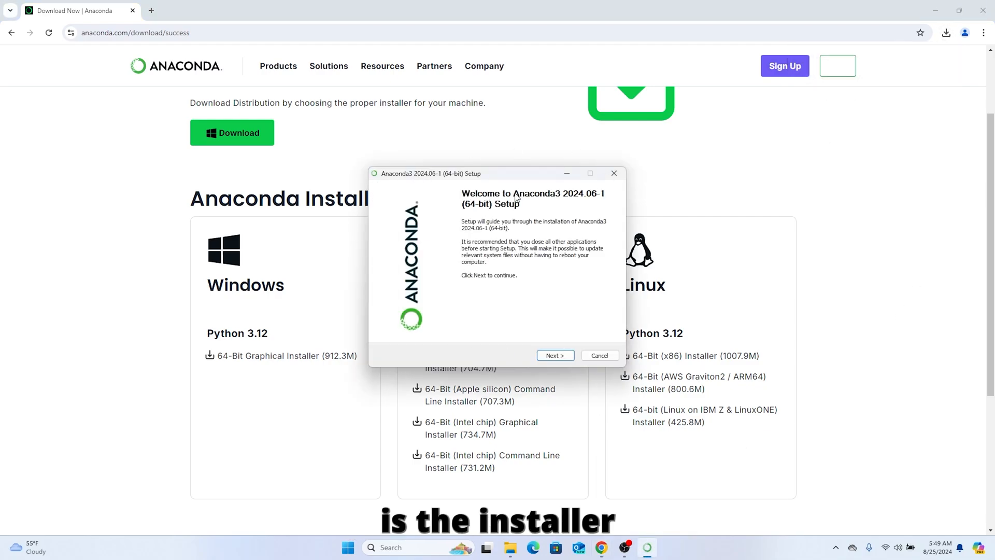
Accept the license agreement and install Anaconda3 for Just Me, keeping the default destination folder and advanced options.
{"action": "left_click", "coordinate": [555, 356]}
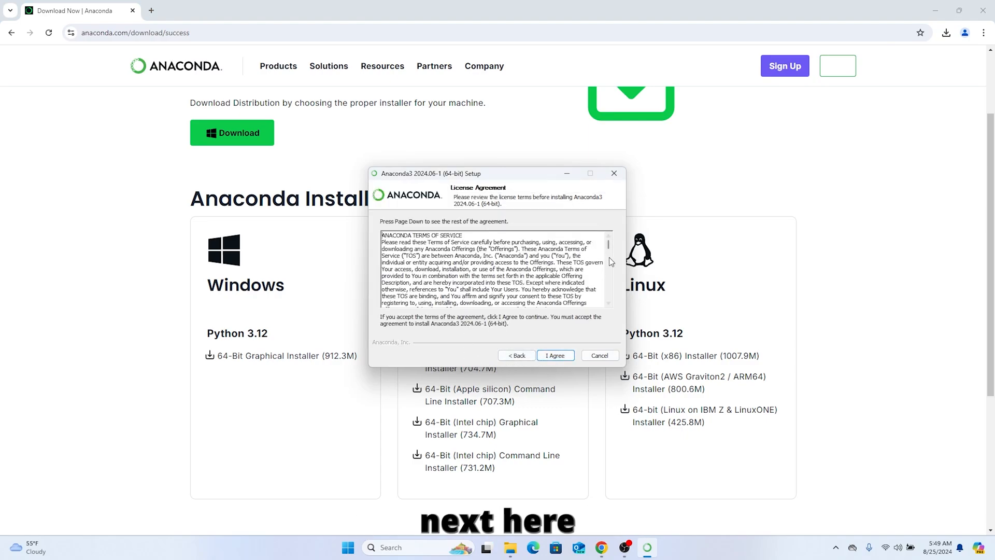
{"action": "left_click_drag", "start_coordinate": [610, 244], "coordinate": [610, 301]}
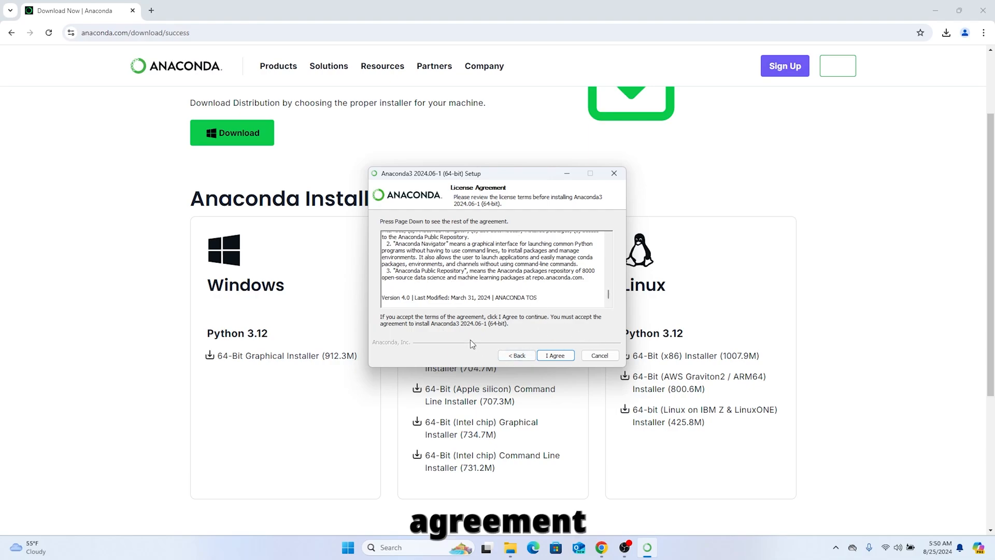
{"action": "left_click", "coordinate": [567, 360]}
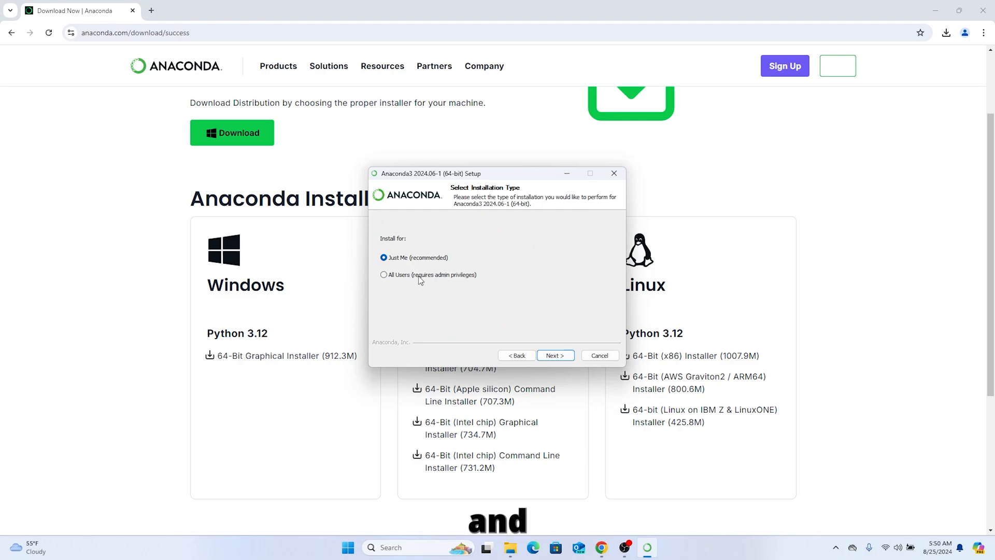
{"action": "left_click", "coordinate": [550, 358]}
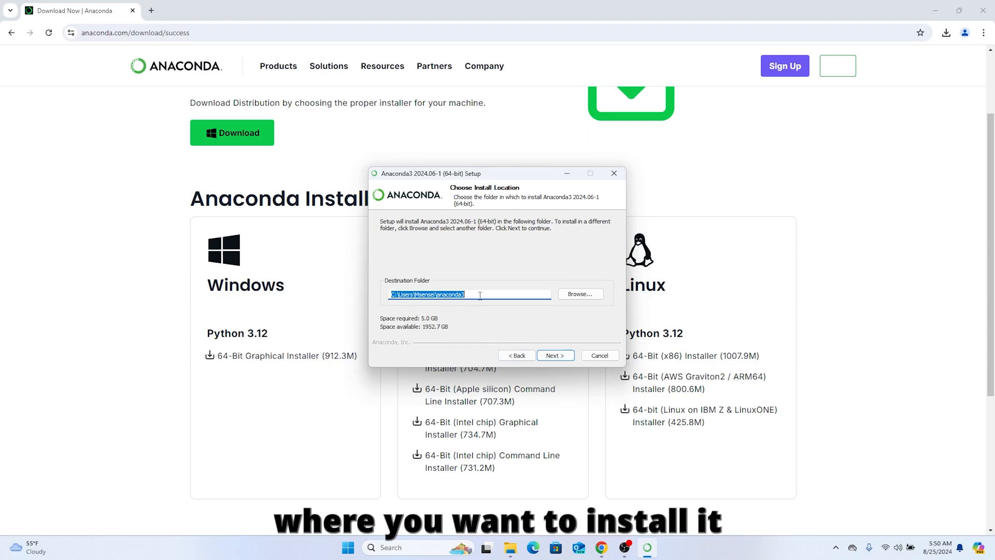
{"action": "left_click", "coordinate": [558, 357]}
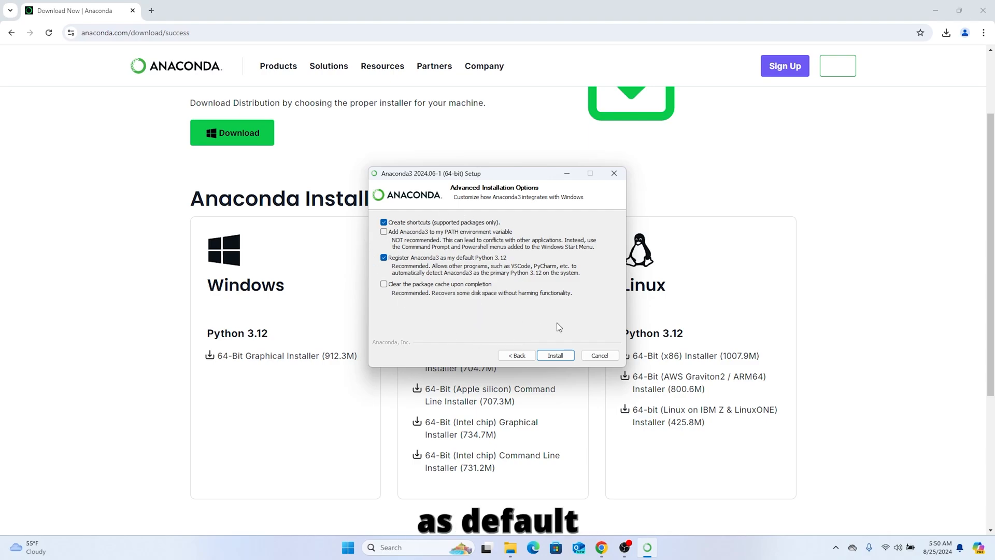
{"action": "left_click", "coordinate": [557, 357]}
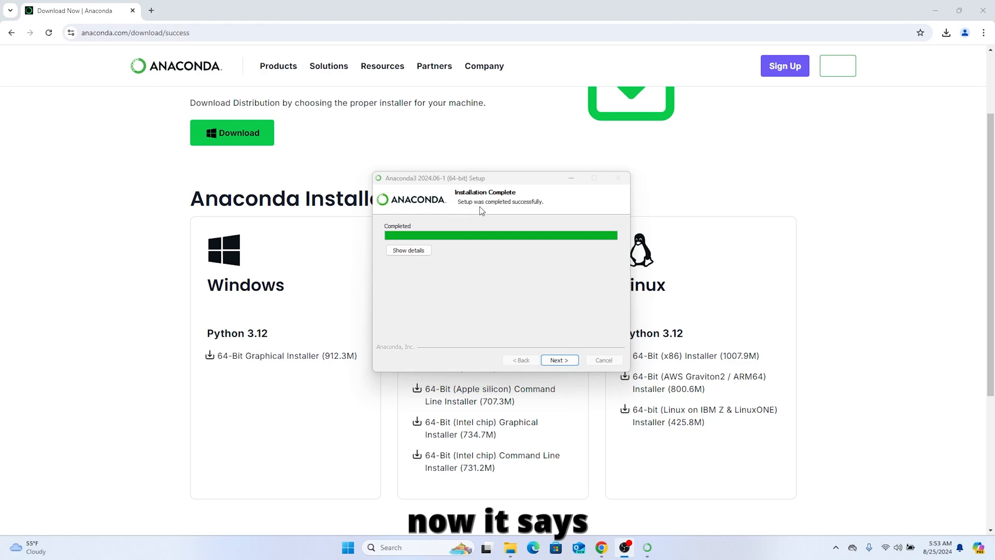
Finish the Anaconda3 setup with Launch Anaconda Navigator and Getting Started with Anaconda Distribution both enabled.
{"action": "left_click", "coordinate": [558, 360]}
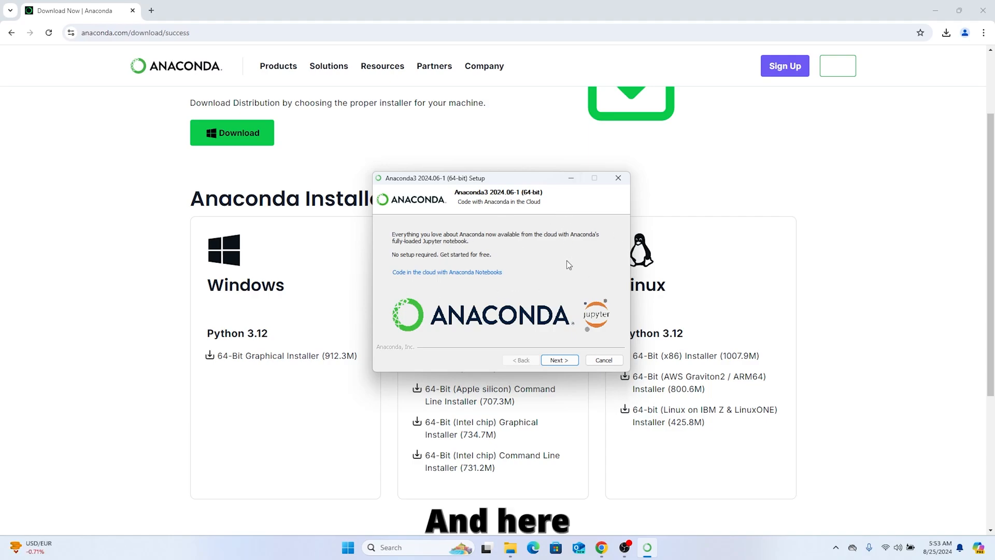
{"action": "left_click", "coordinate": [558, 361]}
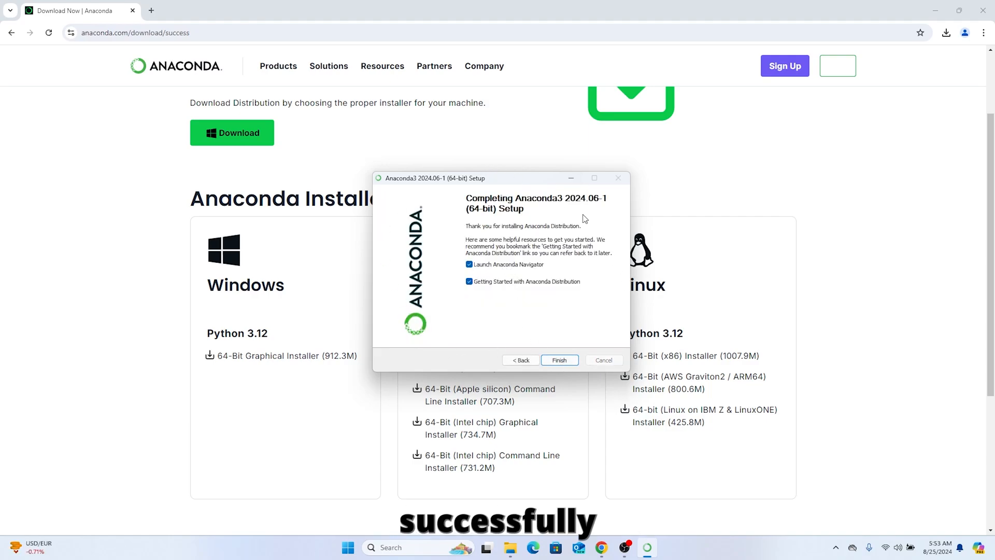
{"action": "left_click", "coordinate": [564, 362]}
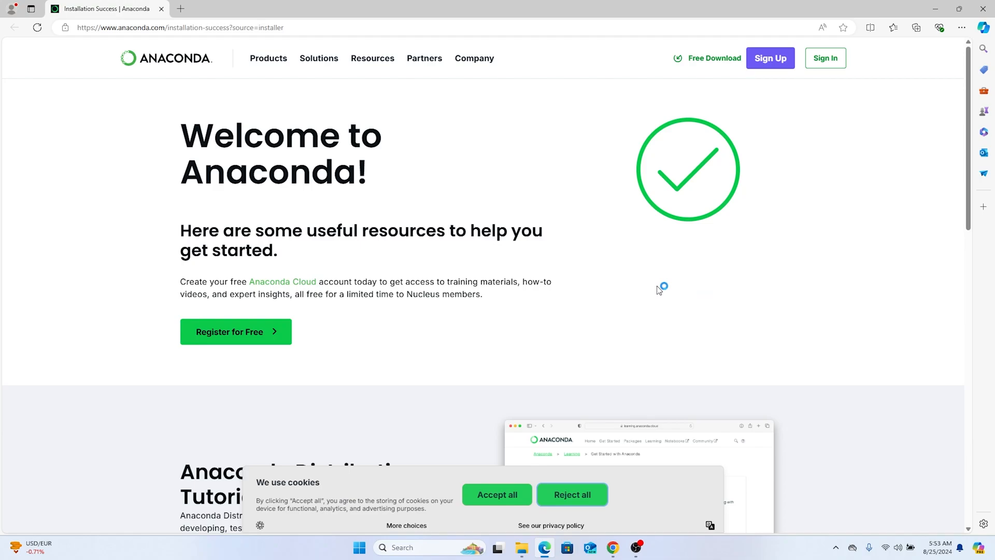
Clear both browser windows off the screen and show Anaconda Navigator maximized without its sign-in pop-up.
{"action": "left_click", "coordinate": [981, 11]}
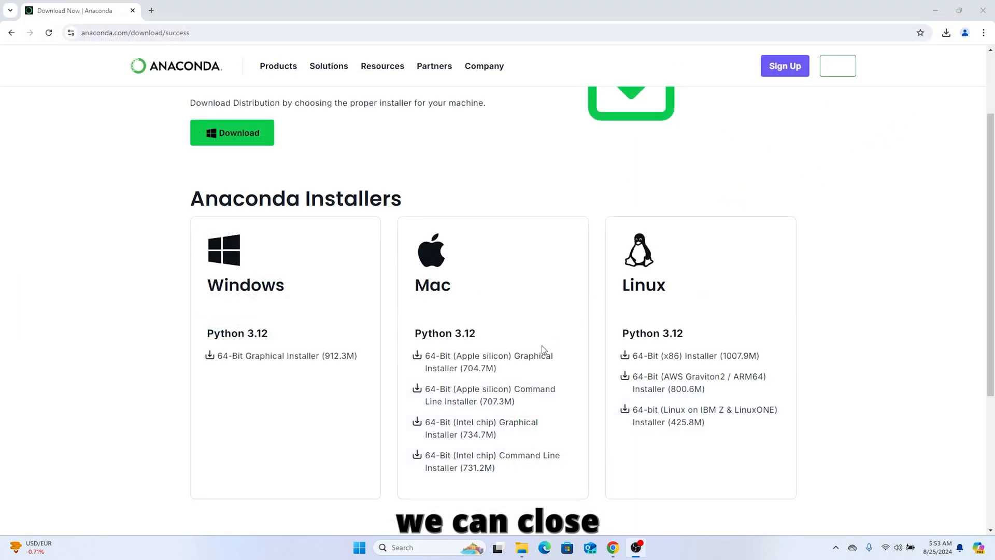
{"action": "left_click", "coordinate": [932, 11]}
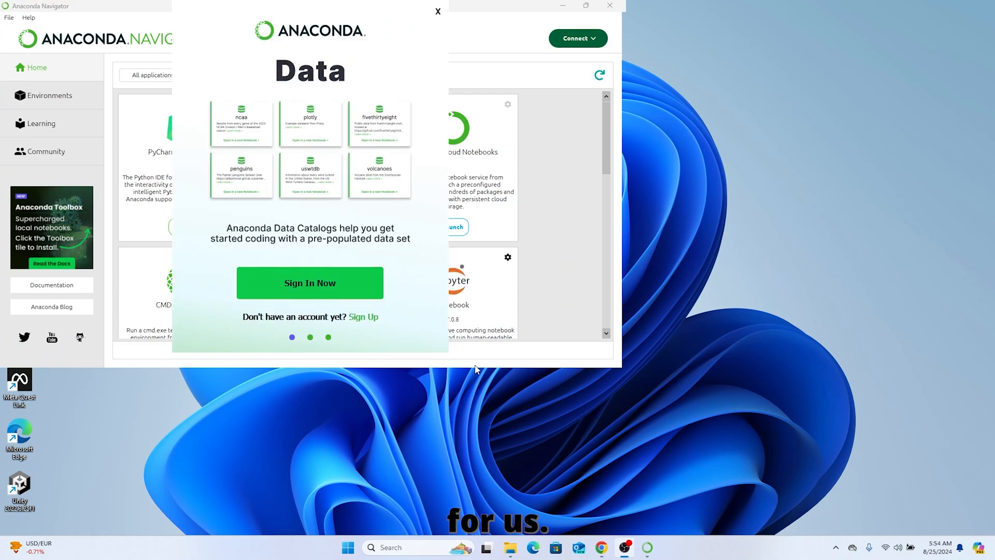
{"action": "left_click", "coordinate": [438, 12]}
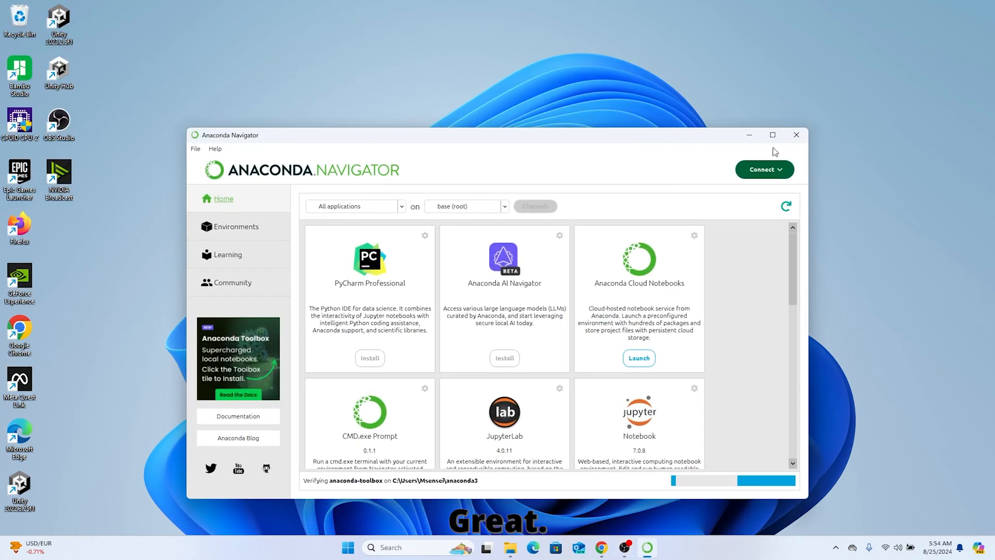
{"action": "left_click", "coordinate": [773, 135]}
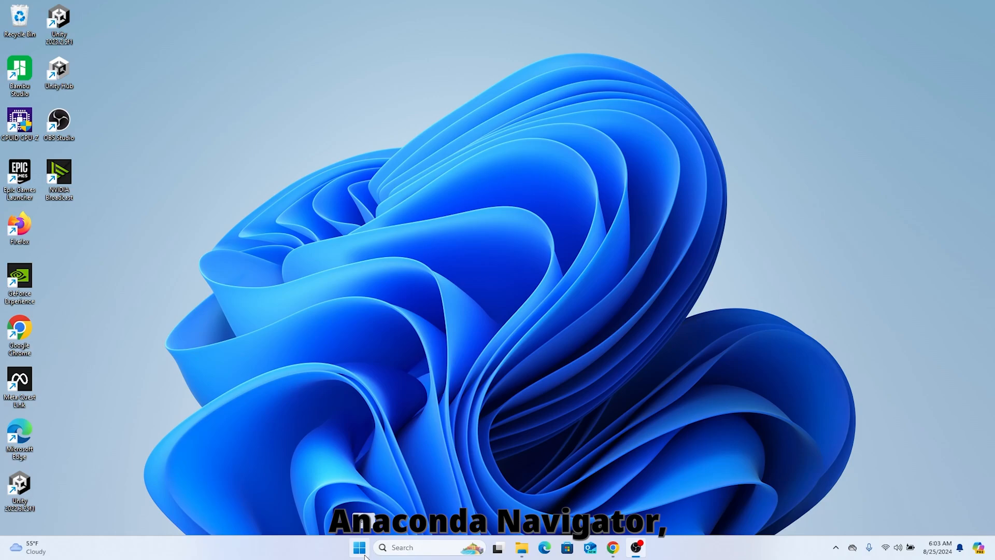
Search Windows for "anacon" and open Anaconda Navigator, dismissing its AI coding help sign-in prompt.
{"action": "left_click", "coordinate": [359, 551]}
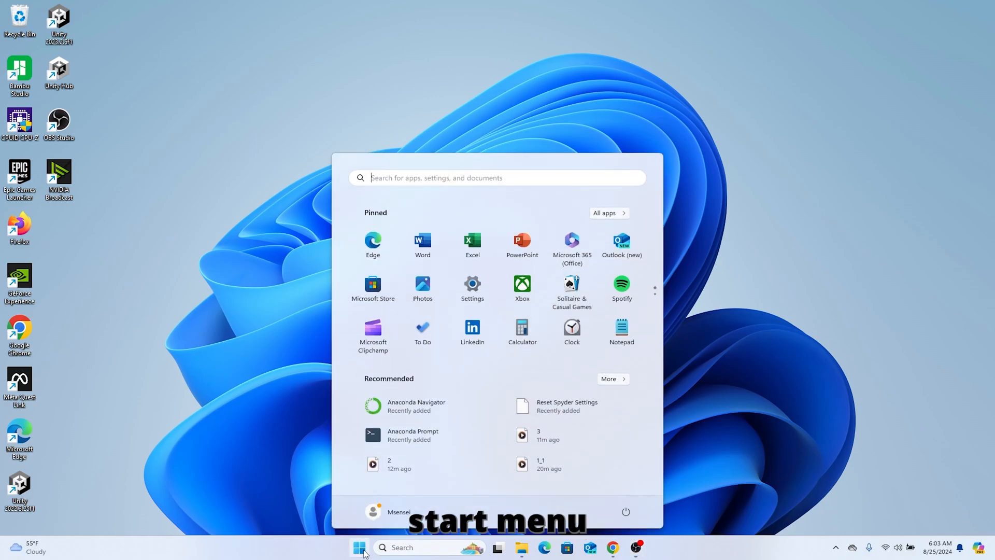
{"action": "left_click", "coordinate": [431, 181]}
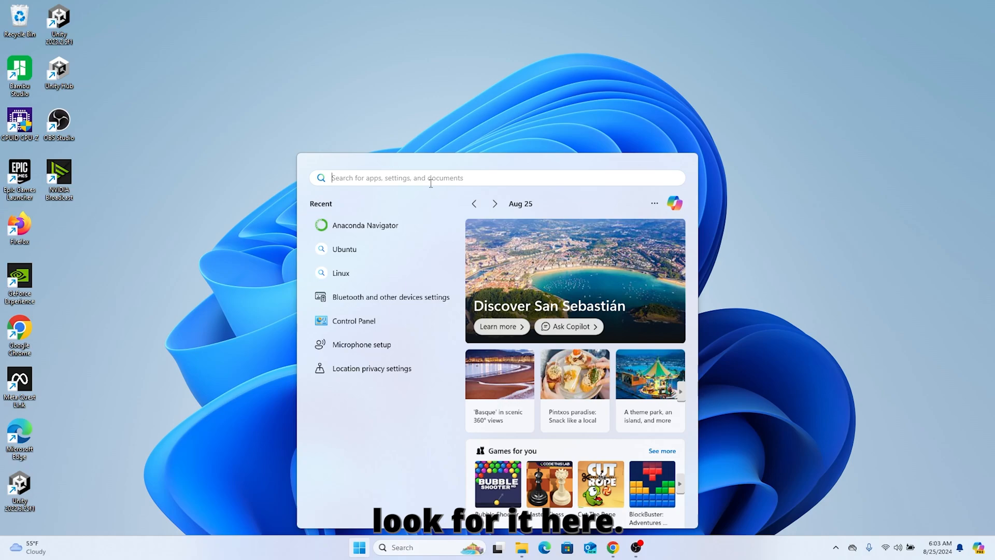
{"action": "type", "text": "anacon"}
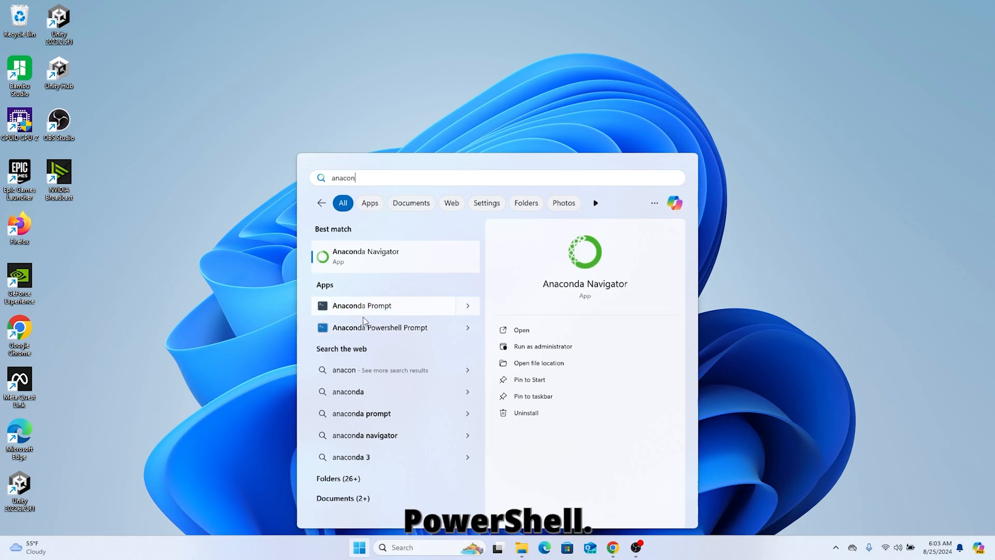
{"action": "left_click", "coordinate": [383, 262]}
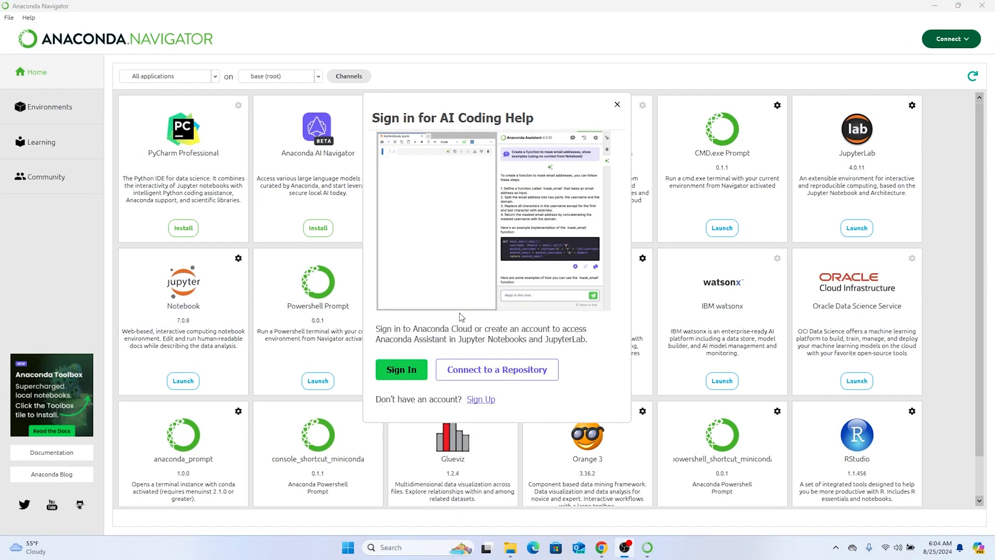
{"action": "left_click", "coordinate": [617, 105]}
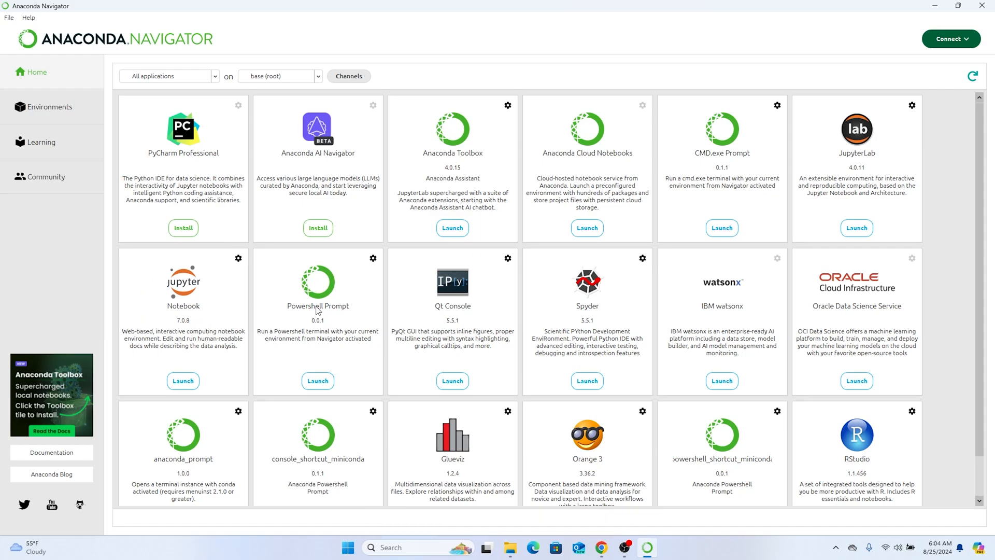
Launch JupyterLab from the Navigator applications and dismiss the Jupyter news notification.
{"action": "scroll", "coordinate": [475, 325], "scroll_direction": "down", "scroll_amount": 1}
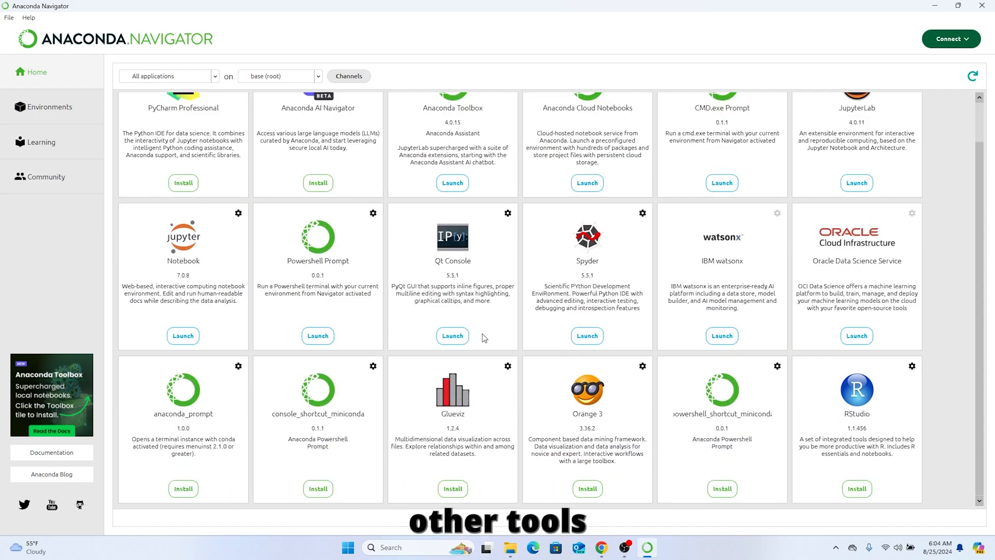
{"action": "scroll", "coordinate": [484, 338], "scroll_direction": "up", "scroll_amount": 1}
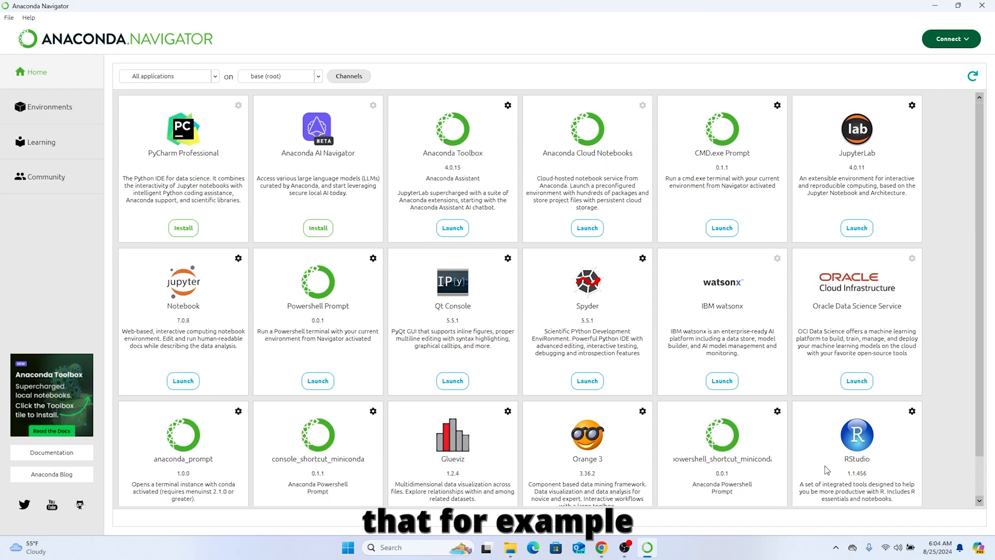
{"action": "scroll", "coordinate": [829, 470], "scroll_direction": "down", "scroll_amount": 1}
{"action": "scroll", "coordinate": [788, 461], "scroll_direction": "up", "scroll_amount": 1}
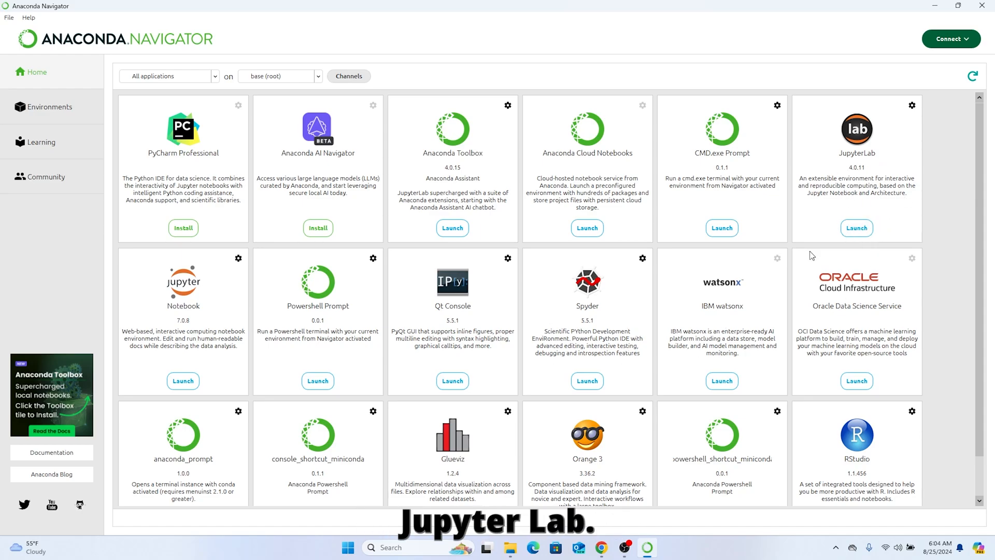
{"action": "left_click", "coordinate": [857, 233]}
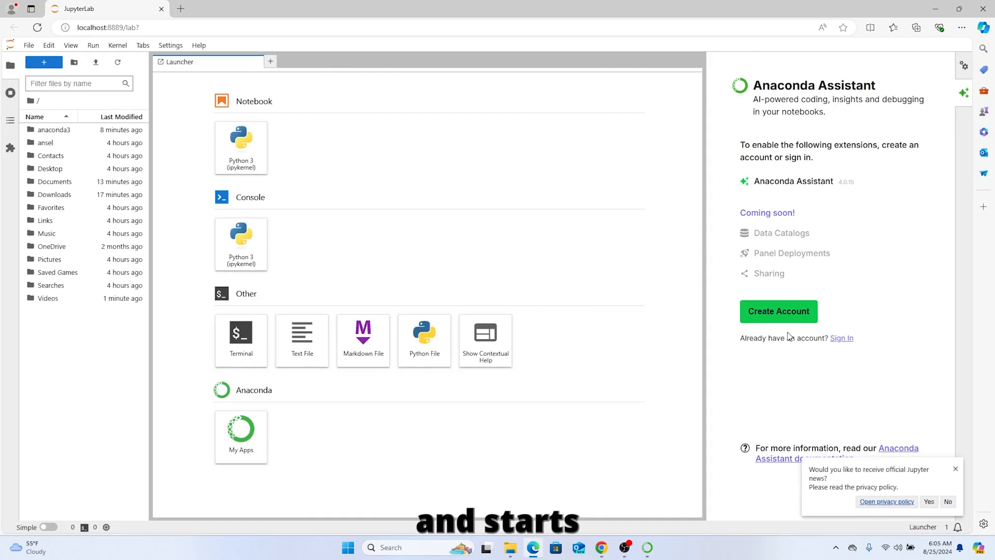
{"action": "left_click", "coordinate": [953, 467]}
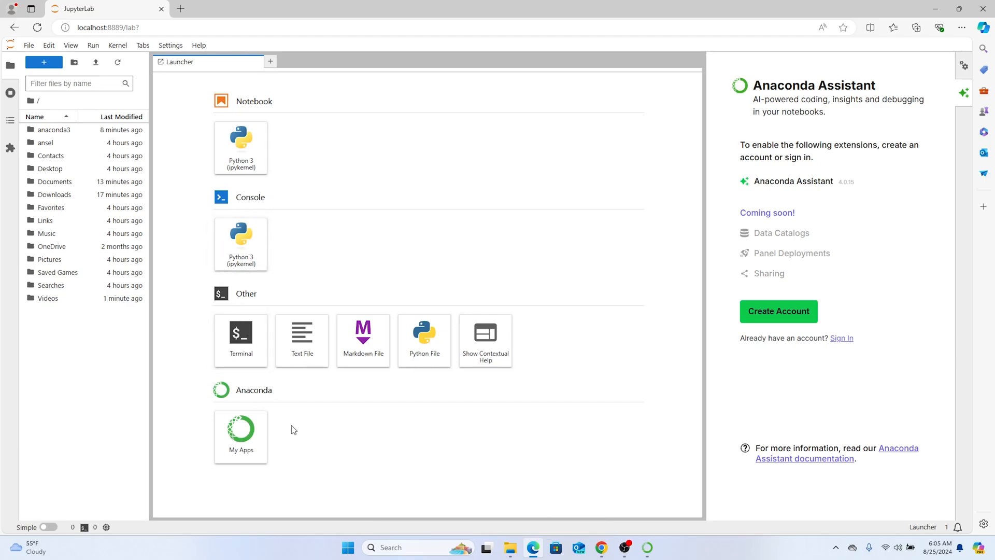
Create a folder named Programming1 in the root directory of the file browser and open it.
{"action": "left_click", "coordinate": [42, 64]}
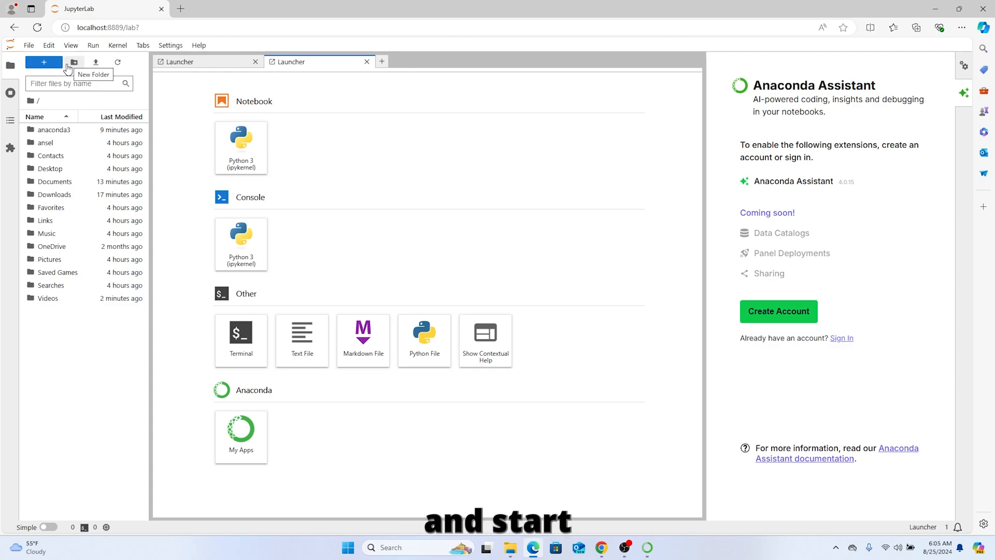
{"action": "left_click", "coordinate": [75, 63]}
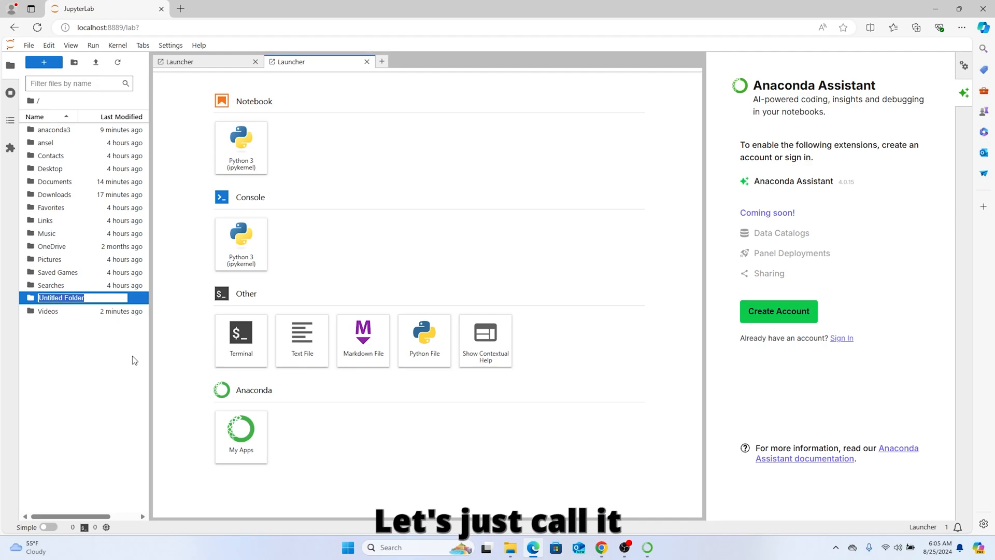
{"action": "type", "text": "Peo"}
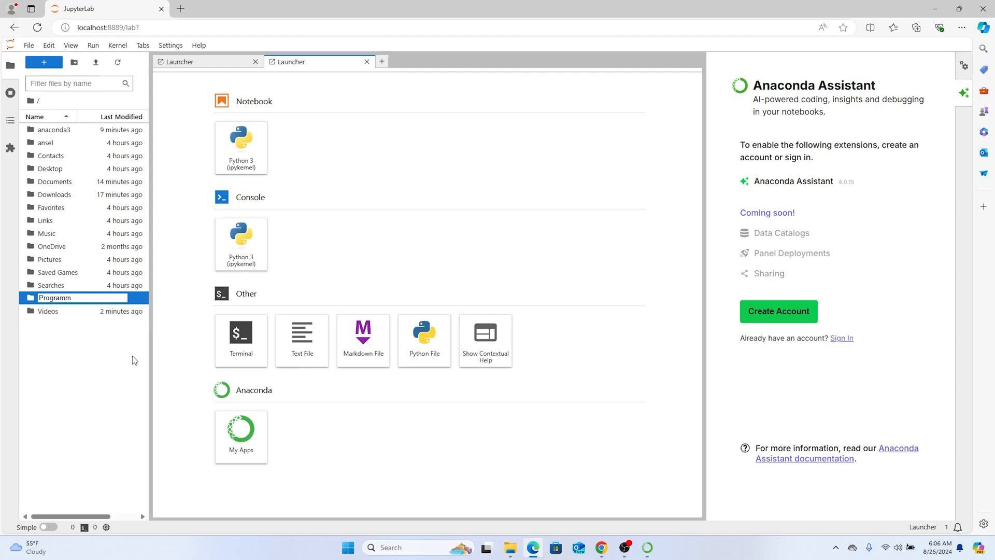
{"action": "type", "text": "grammu"}
{"action": "key", "text": "BackSpace"}
{"action": "type", "text": "ing1"}
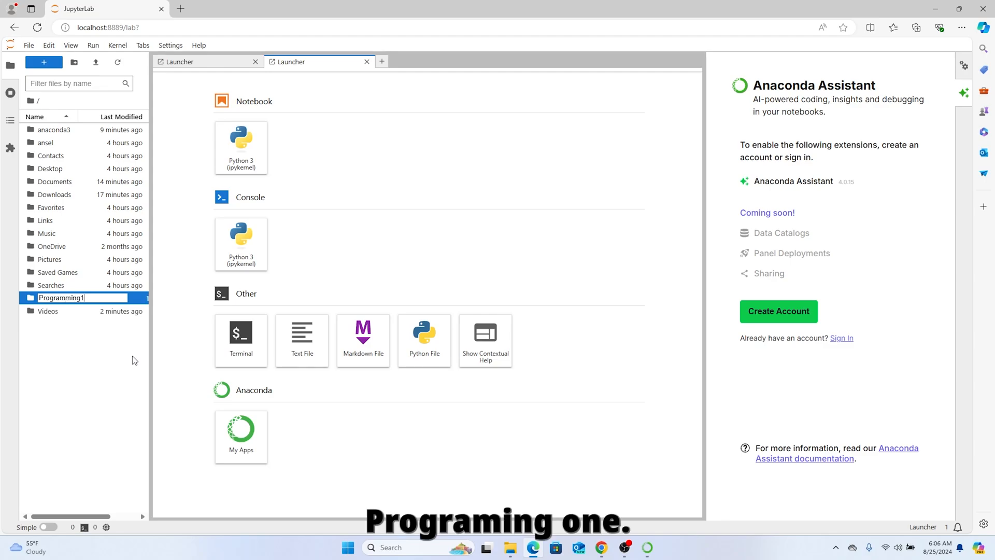
{"action": "key", "text": "Return"}
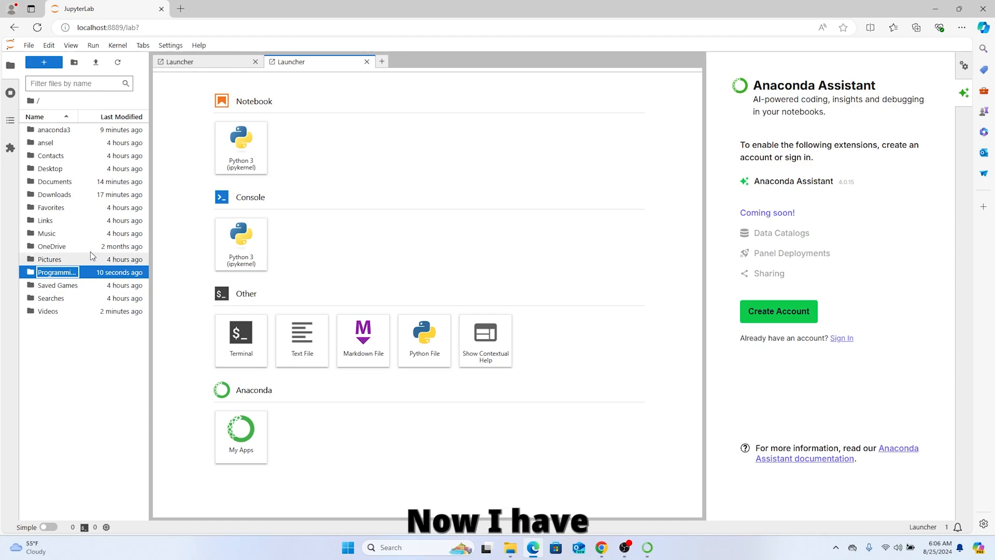
{"action": "double_click", "coordinate": [97, 273]}
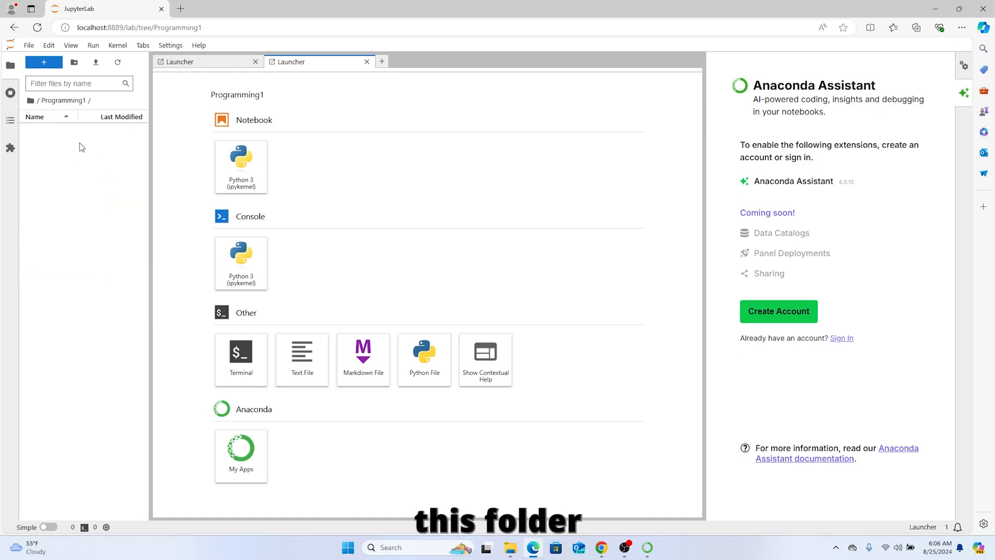
Create a Python 3 (ipykernel) notebook in the Programming1 folder and rename it Session1.ipynb.
{"action": "right_click", "coordinate": [68, 197]}
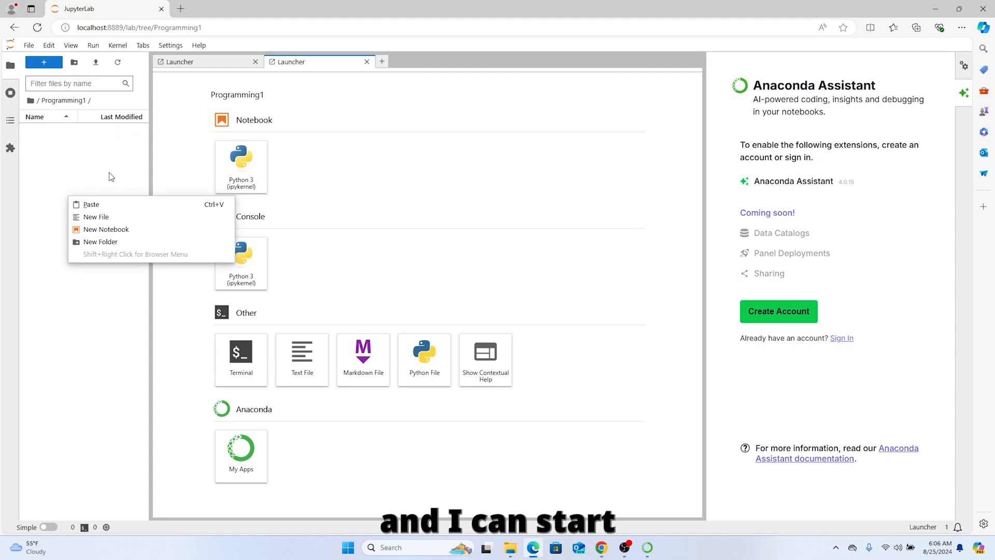
{"action": "left_click", "coordinate": [136, 305]}
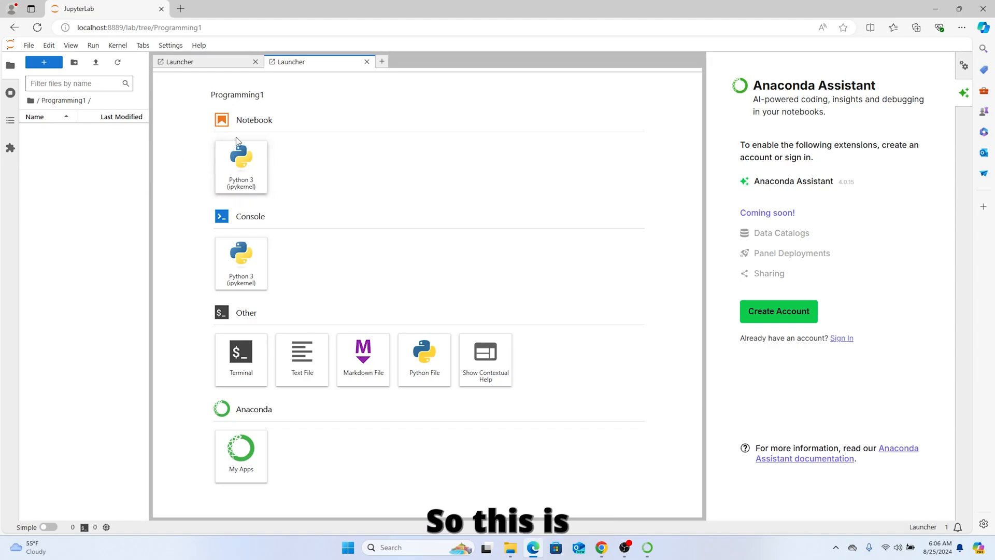
{"action": "left_click", "coordinate": [257, 173]}
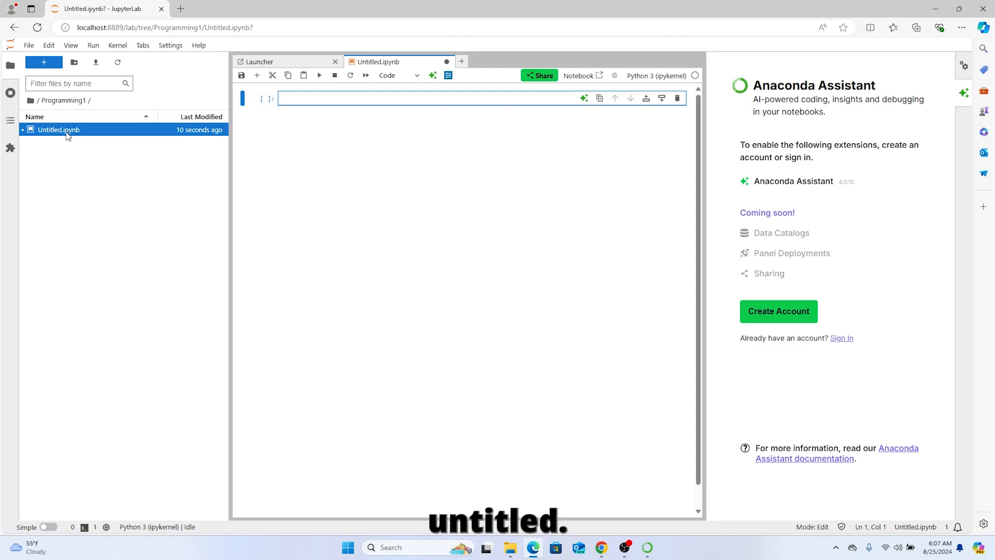
{"action": "right_click", "coordinate": [50, 134]}
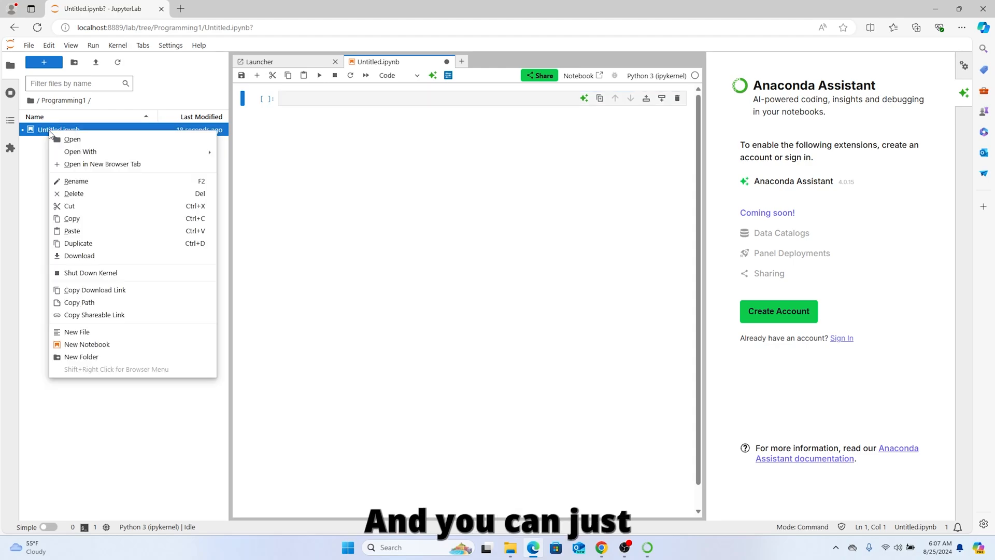
{"action": "left_click", "coordinate": [100, 182]}
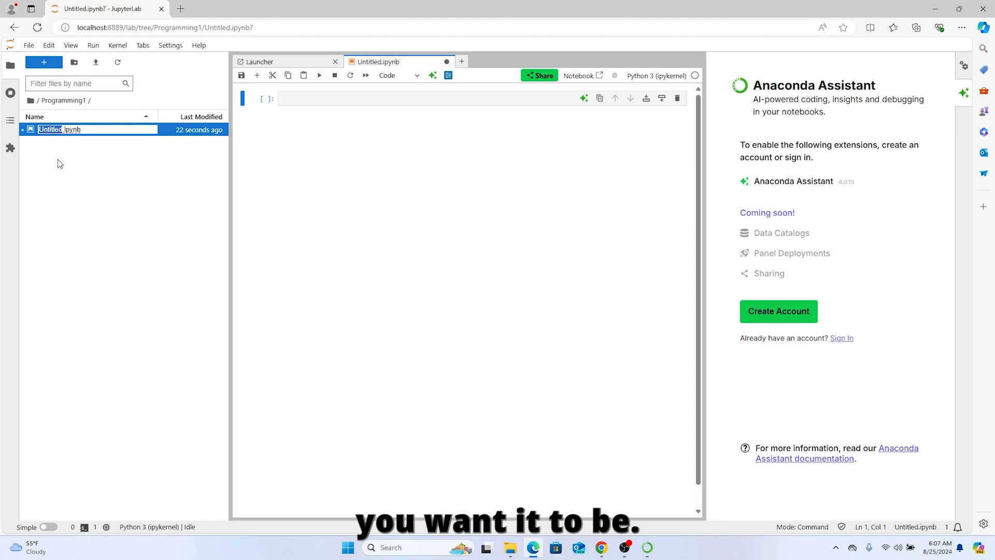
{"action": "type", "text": "Session1"}
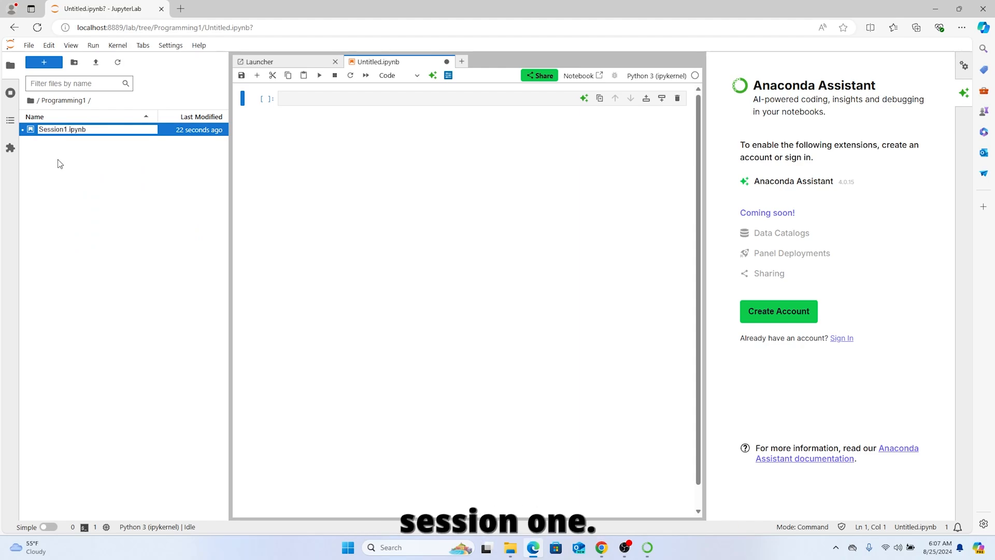
{"action": "key", "text": "Return"}
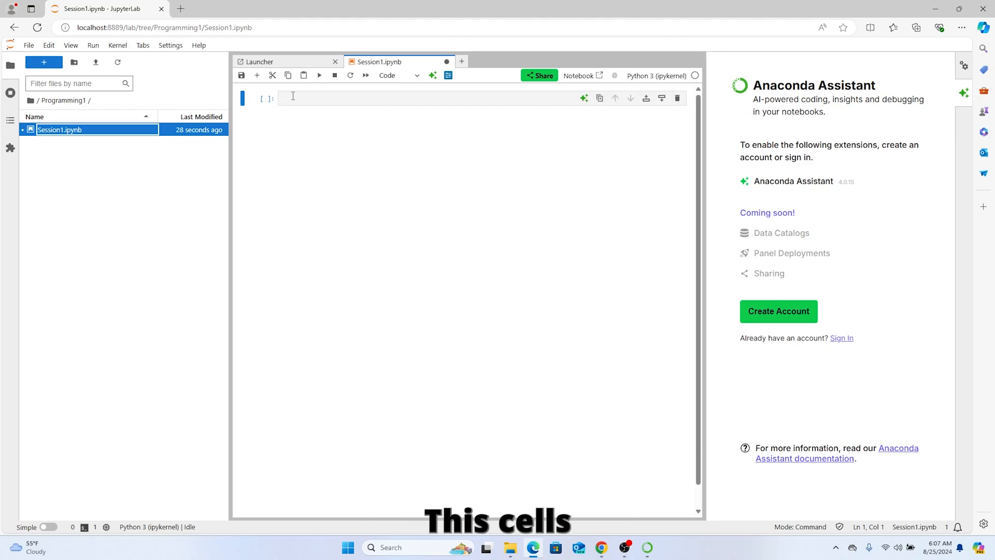
Write print("Hello World") in the first notebook cell and run it, highlighting its output.
{"action": "left_click", "coordinate": [331, 99]}
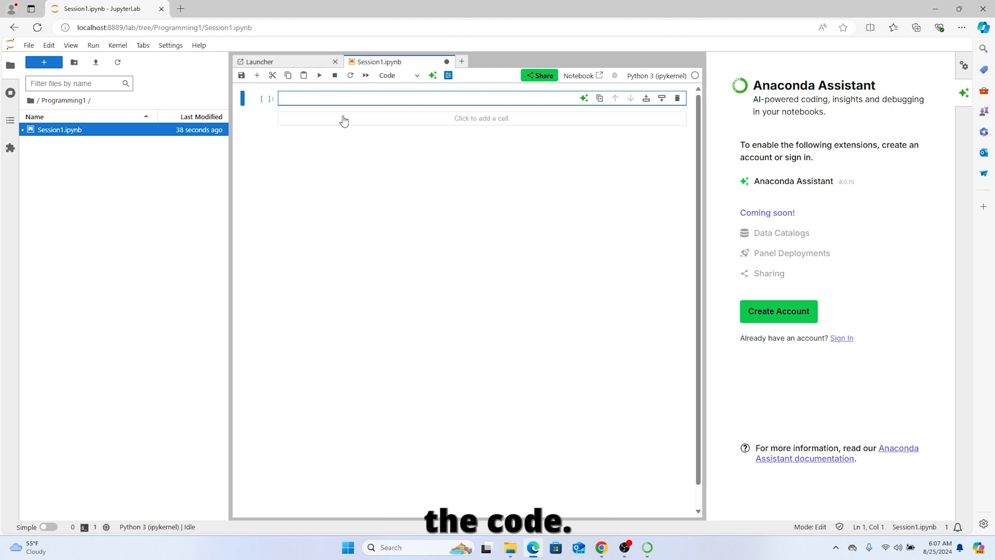
{"action": "key", "text": "Escape"}
{"action": "left_click", "coordinate": [311, 101]}
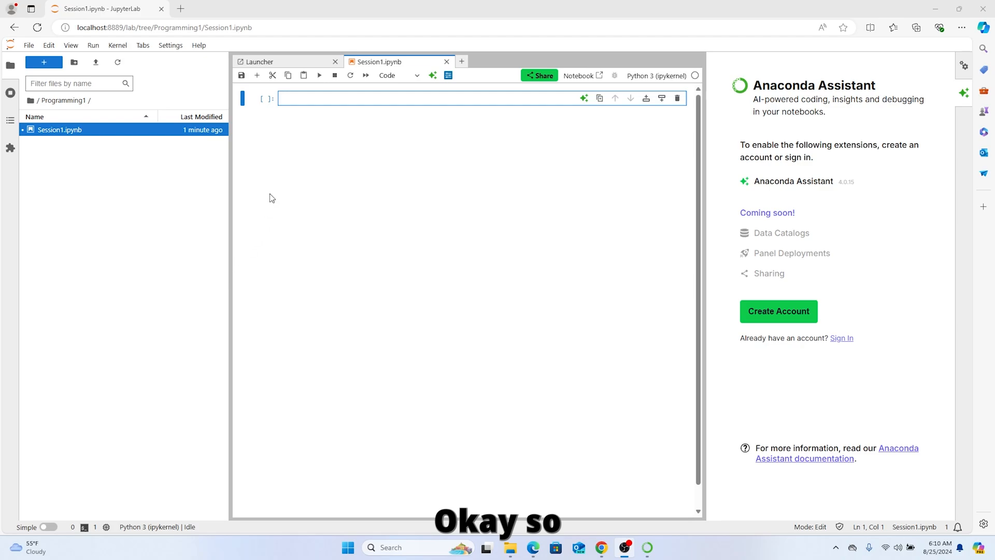
{"action": "left_click", "coordinate": [298, 99]}
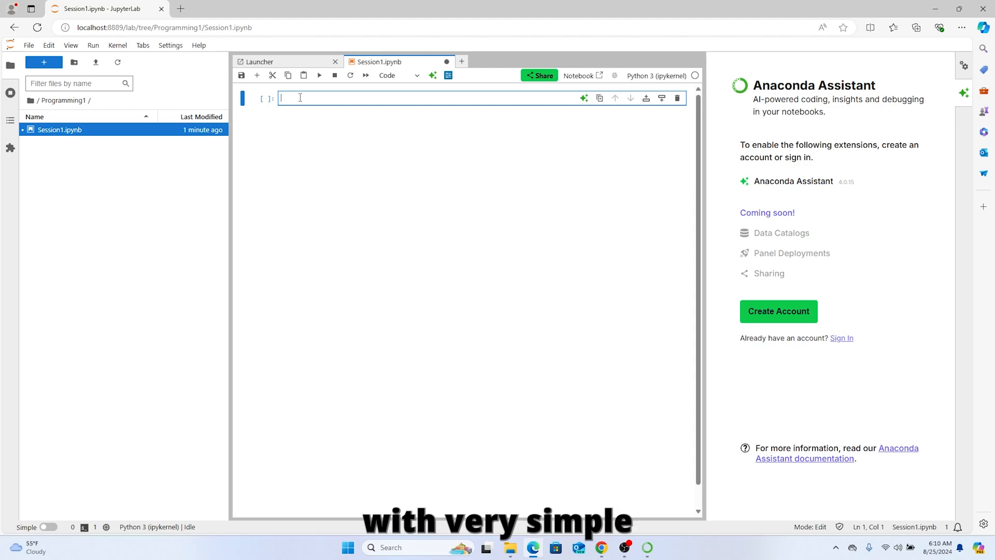
{"action": "type", "text": "rint"}
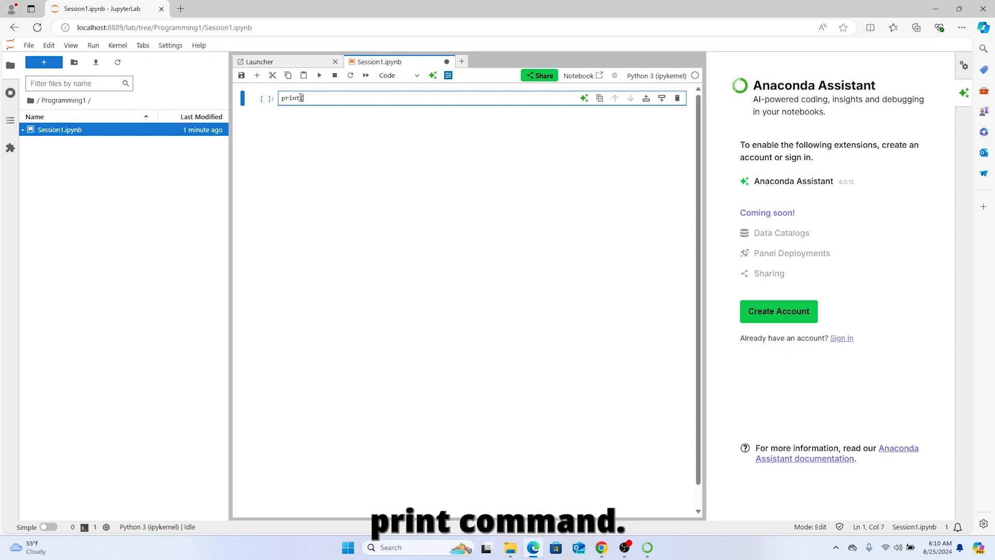
{"action": "type", "text": "(\""}
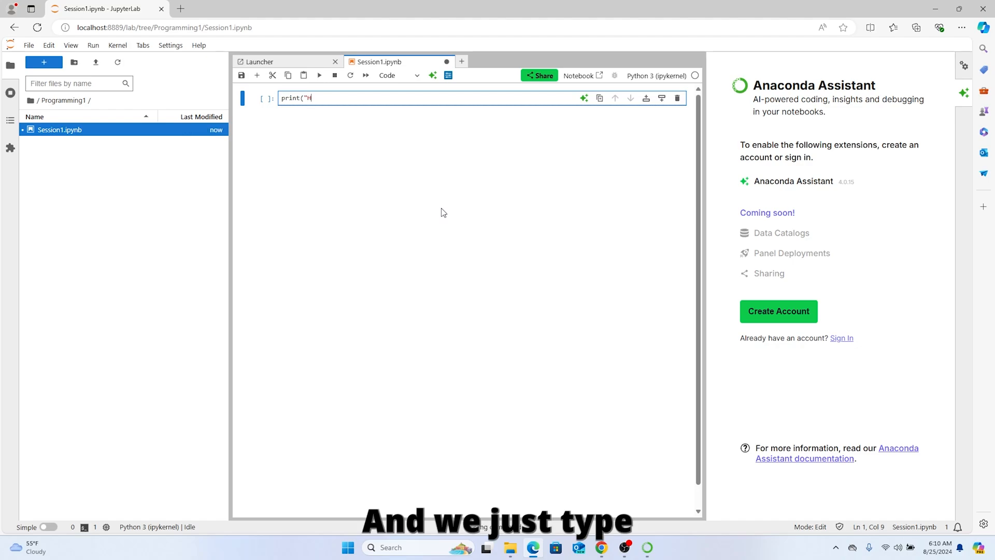
{"action": "type", "text": "Hello Wor"}
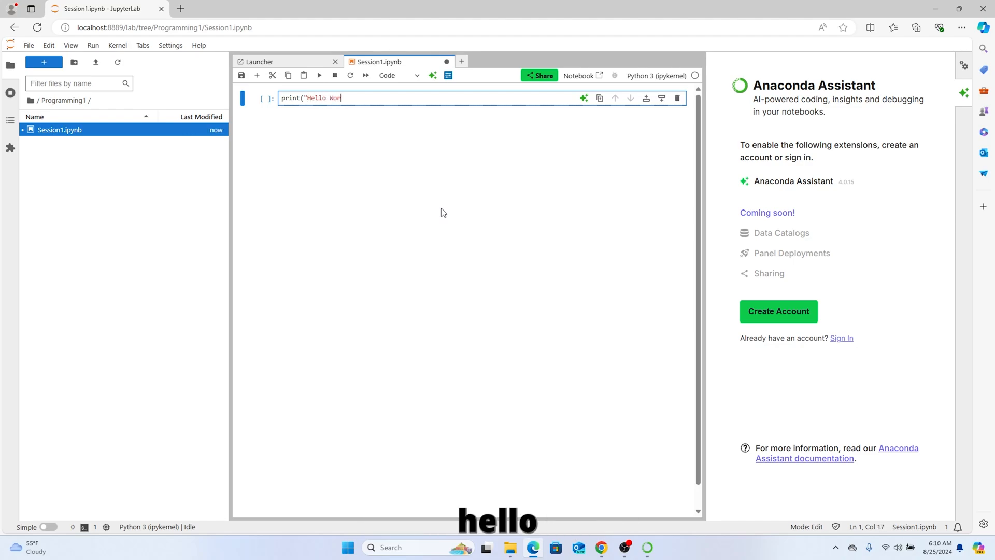
{"action": "type", "text": "ld"}
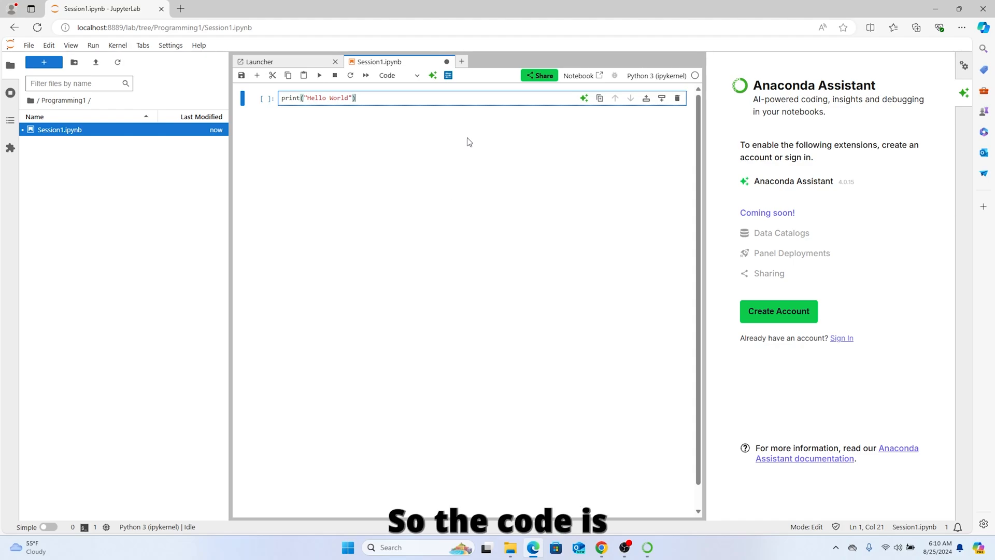
{"action": "left_click", "coordinate": [320, 79]}
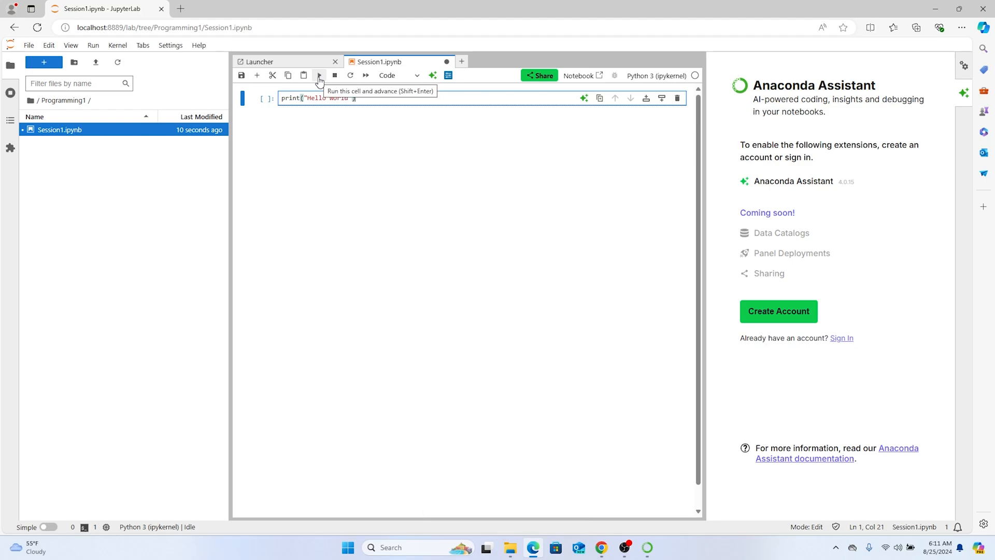
{"action": "left_click", "coordinate": [320, 80]}
{"action": "left_click_drag", "start_coordinate": [324, 113], "coordinate": [274, 114]}
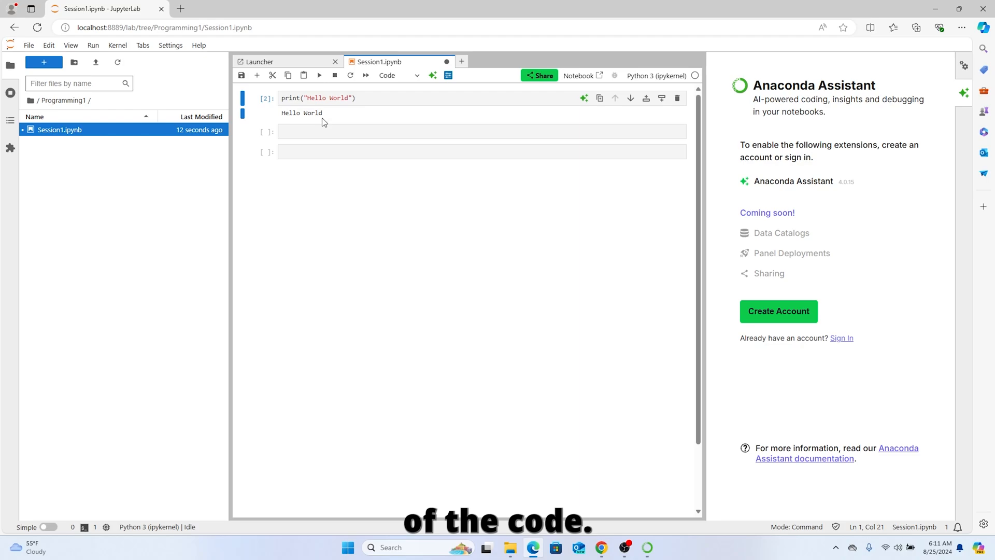
Delete all the empty cells below the Hello World output.
{"action": "left_click", "coordinate": [441, 146]}
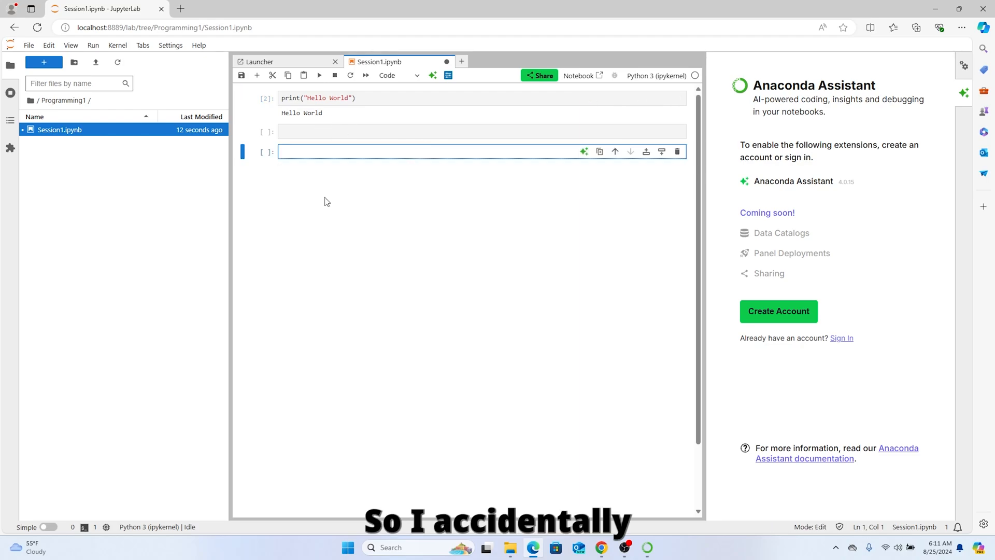
{"action": "left_click", "coordinate": [322, 172]}
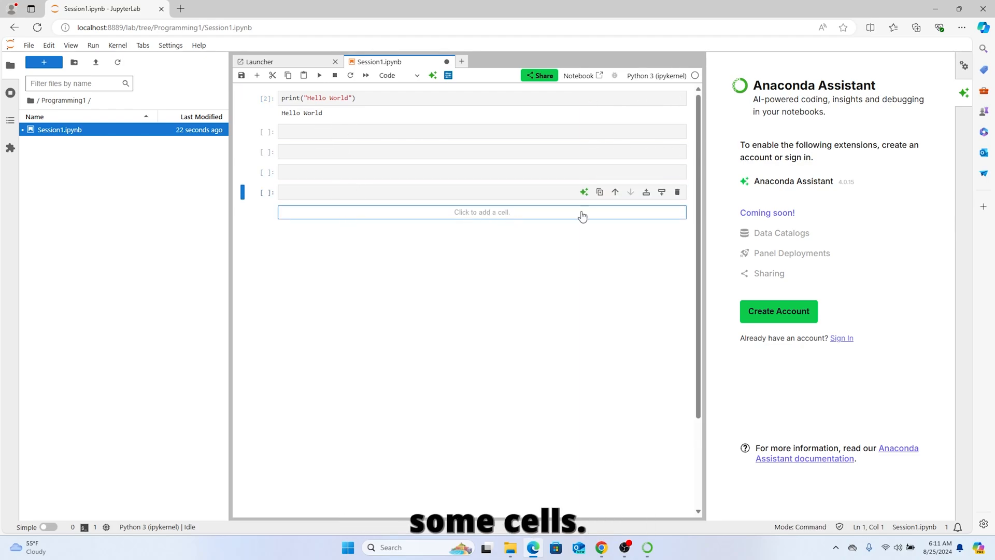
{"action": "left_click", "coordinate": [680, 172]}
{"action": "left_click", "coordinate": [678, 172]}
{"action": "left_click", "coordinate": [679, 152]}
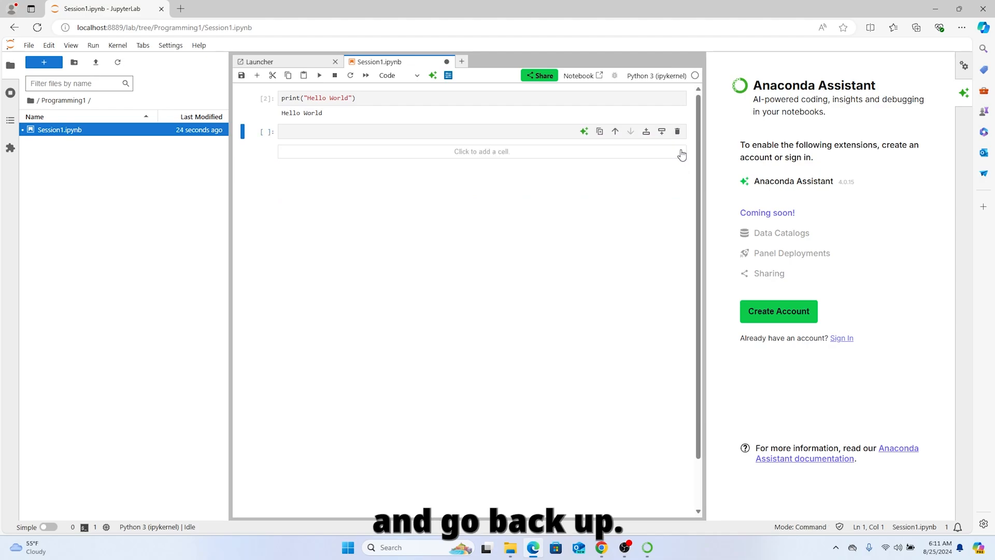
{"action": "left_click", "coordinate": [678, 132]}
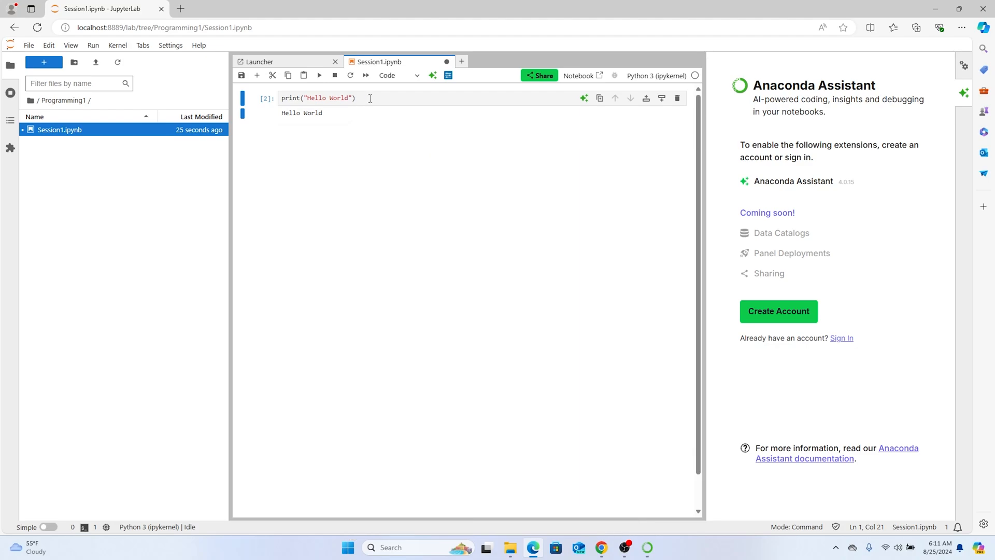
Add print("Goodbye") as a second line in the Hello World cell and run it, highlighting the output.
{"action": "left_click", "coordinate": [400, 104]}
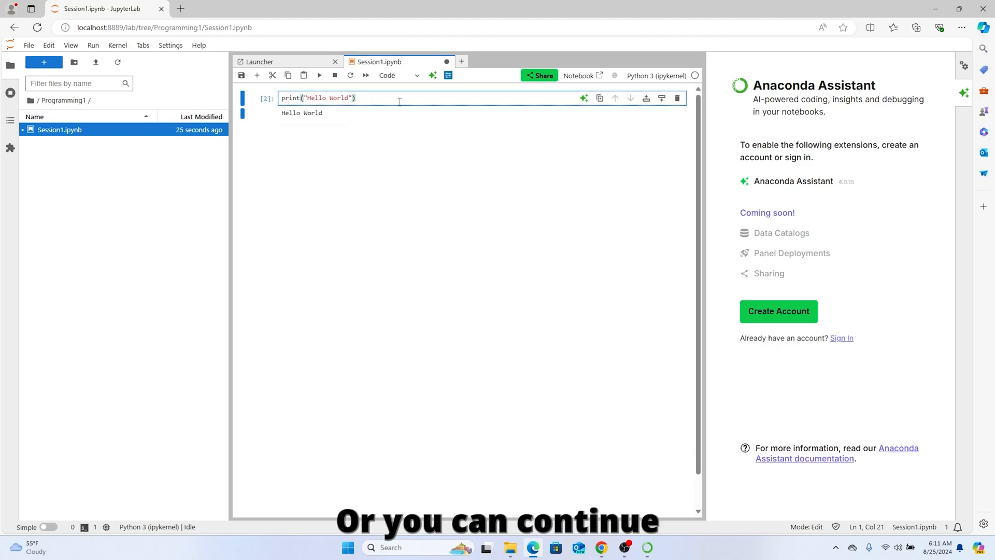
{"action": "key", "text": "Return"}
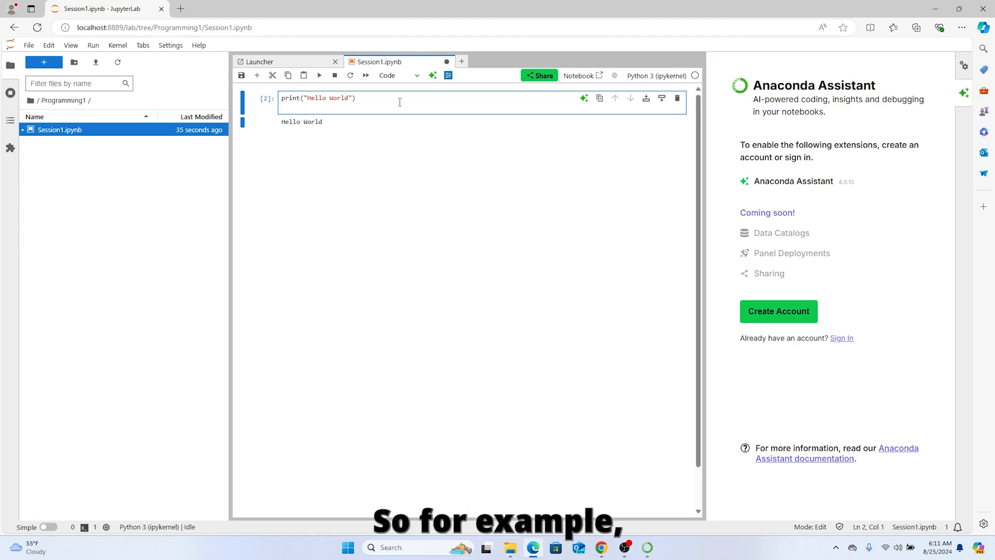
{"action": "type", "text": "pe"}
{"action": "type", "text": "int"}
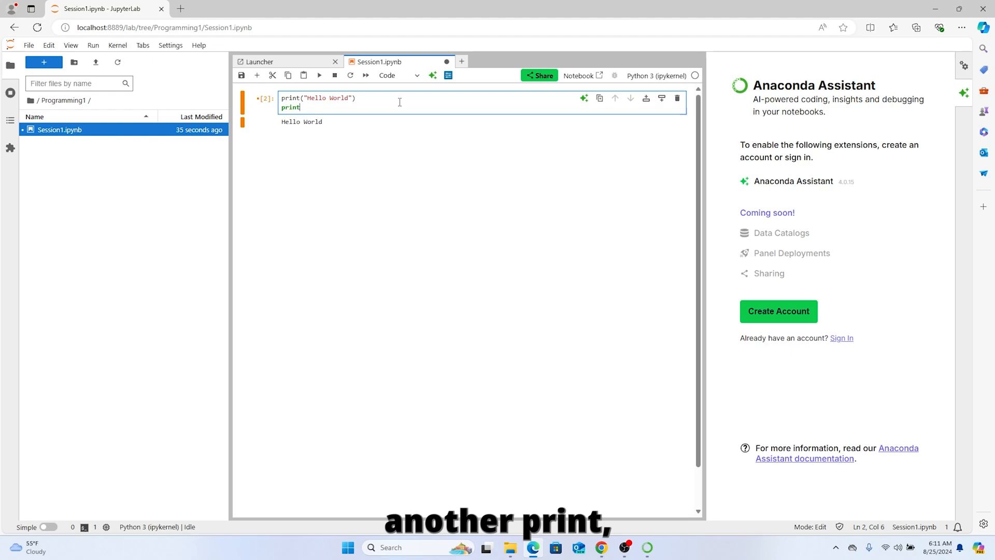
{"action": "type", "text": "(\"Go"}
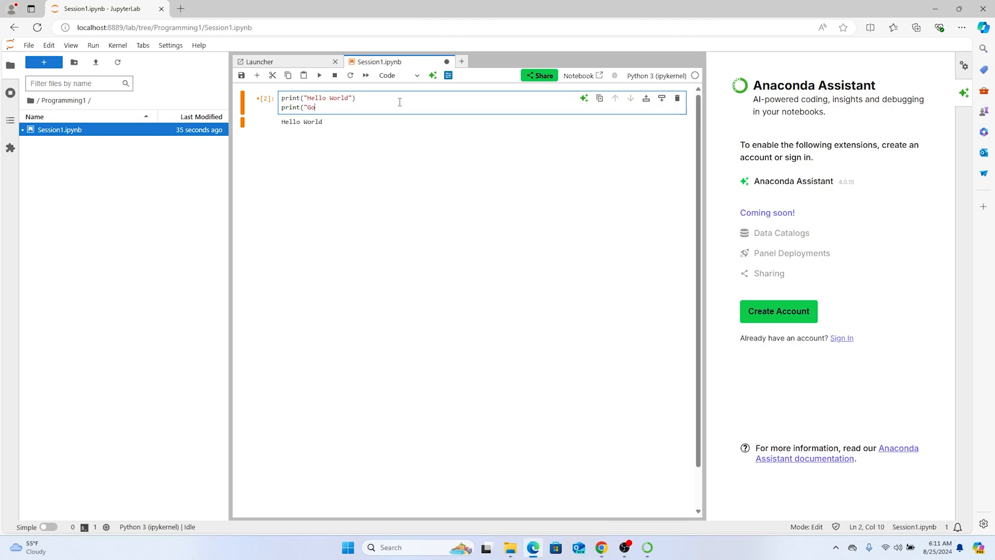
{"action": "type", "text": "odbye"}
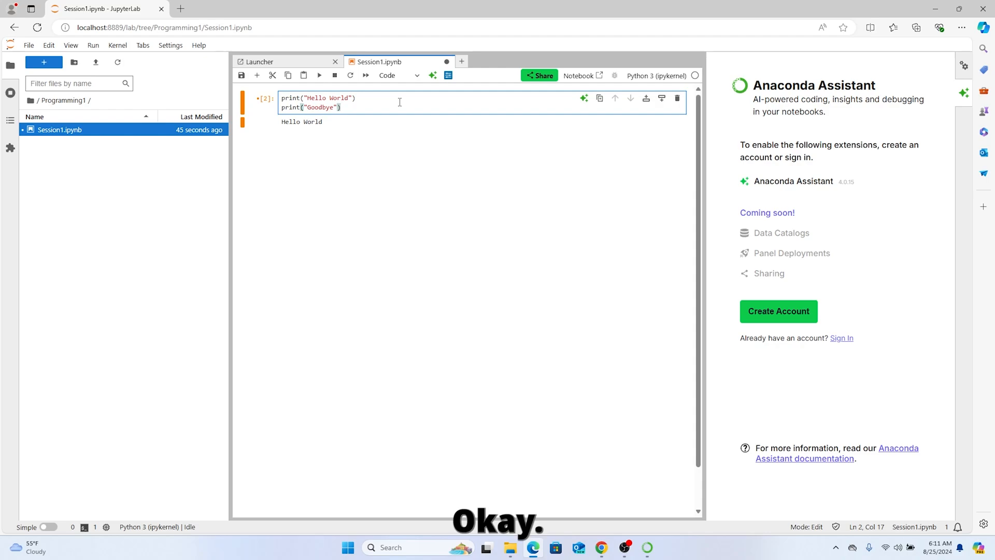
{"action": "left_click", "coordinate": [319, 75]}
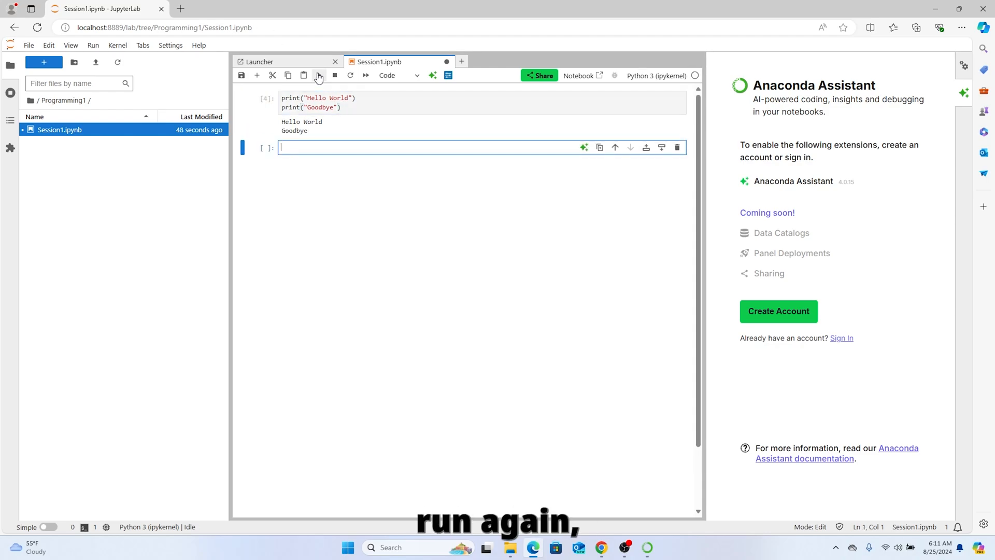
{"action": "left_click_drag", "start_coordinate": [322, 138], "coordinate": [280, 121]}
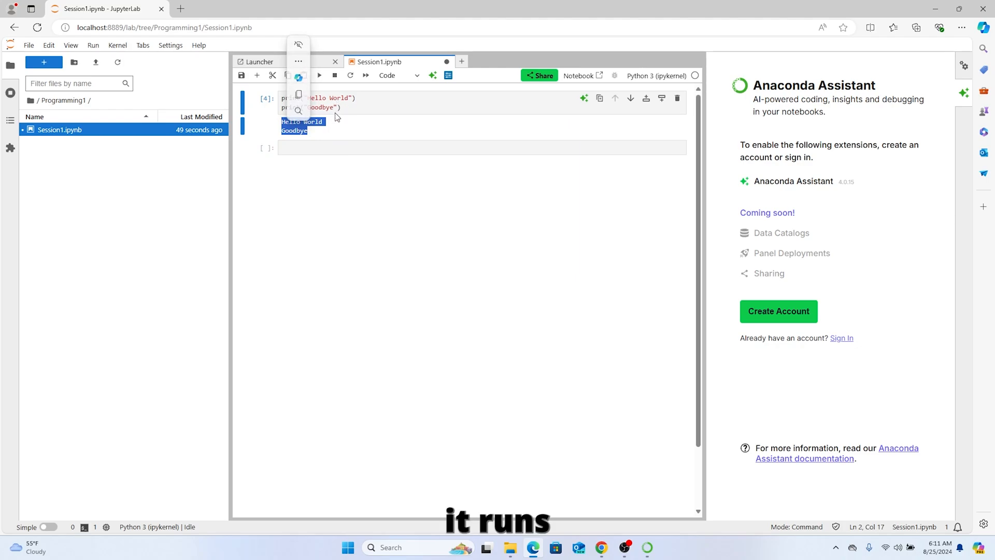
Add an empty code cell below the cell containing the two print statements.
{"action": "left_click", "coordinate": [338, 148]}
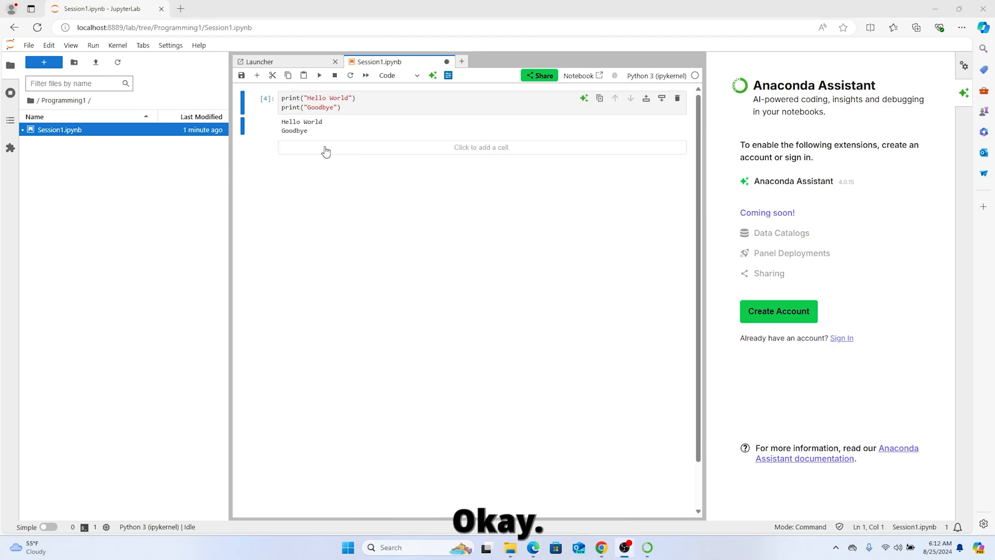
{"action": "left_click", "coordinate": [371, 150]}
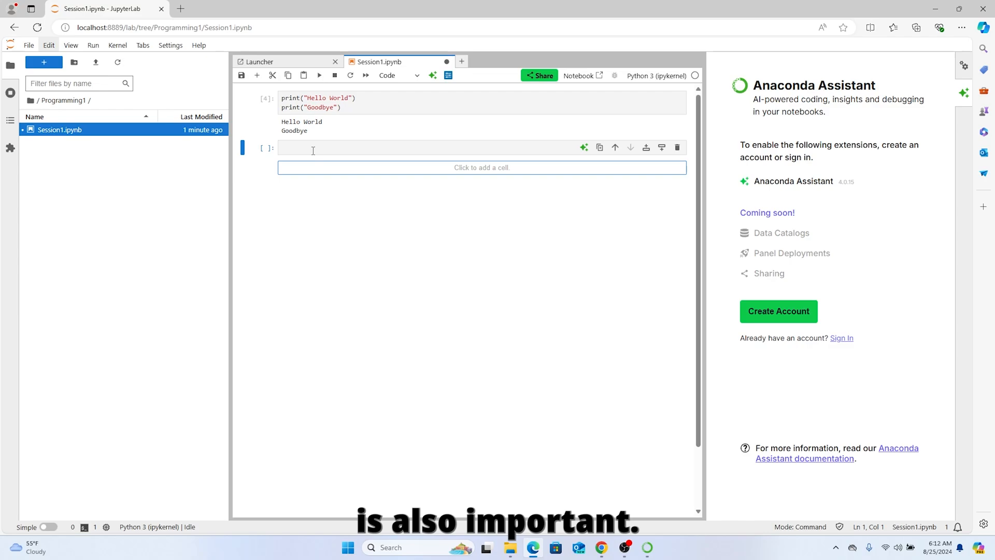
Enter the variable assignment a= 5 in the empty cell below the Hello World and Goodbye output.
{"action": "left_click", "coordinate": [287, 148]}
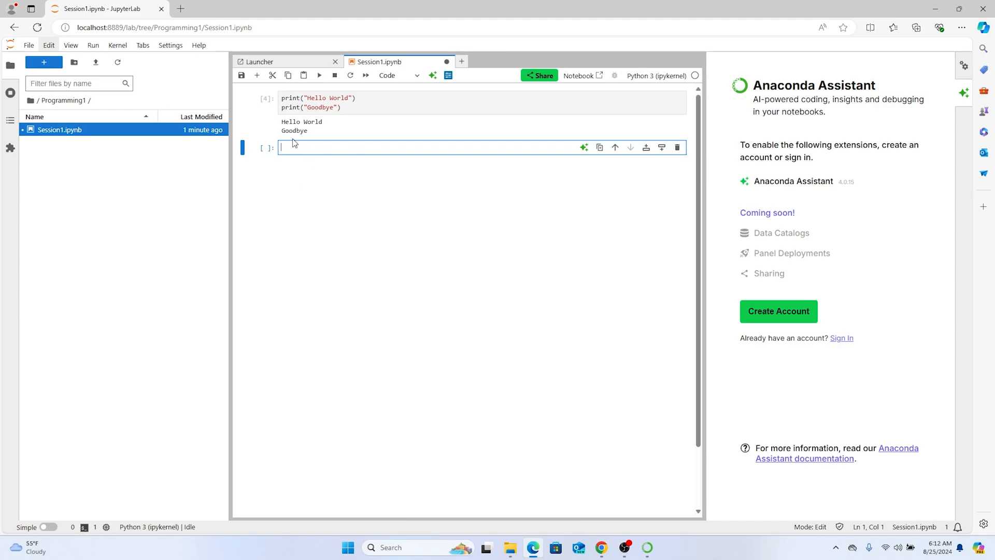
{"action": "left_click", "coordinate": [316, 109]}
{"action": "left_click", "coordinate": [318, 153]}
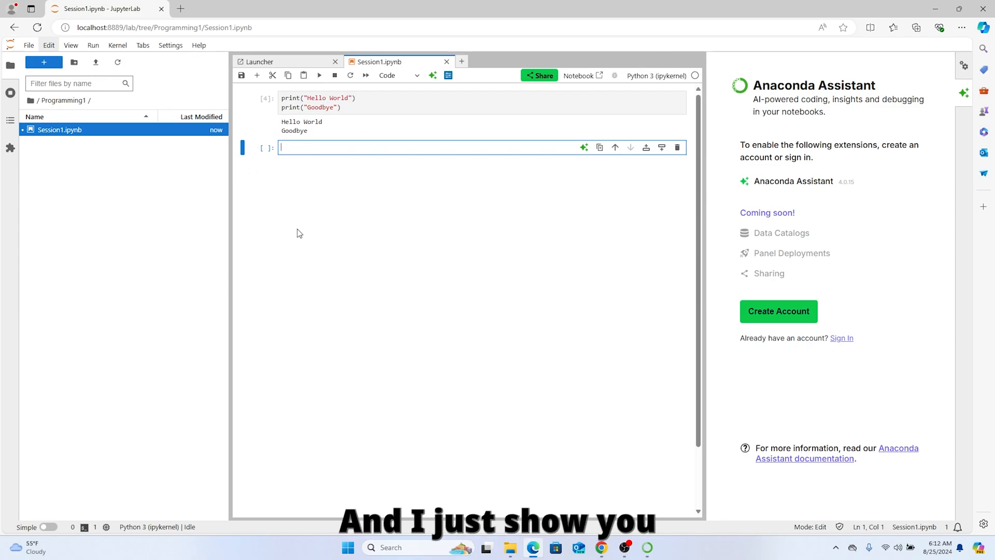
{"action": "type", "text": "a"}
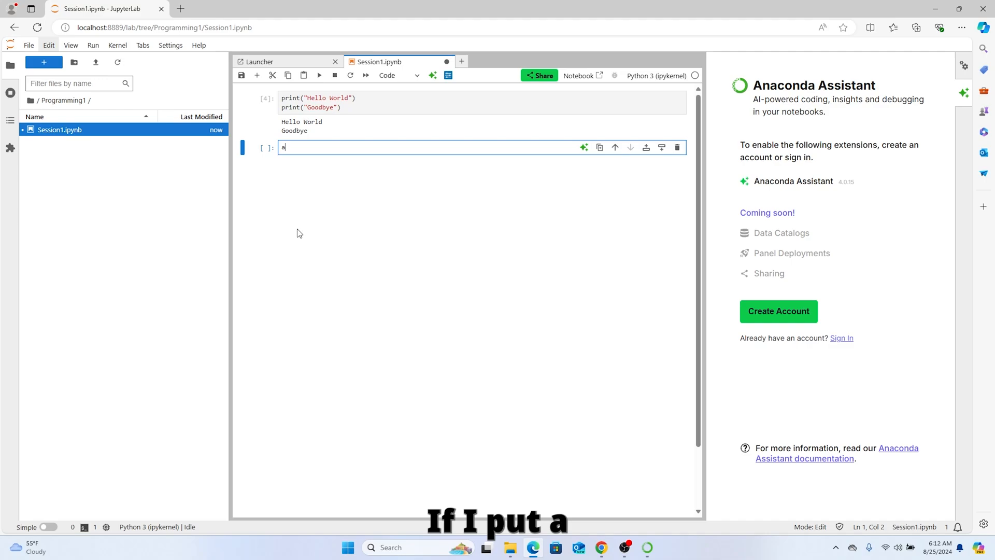
{"action": "type", "text": "= 5"}
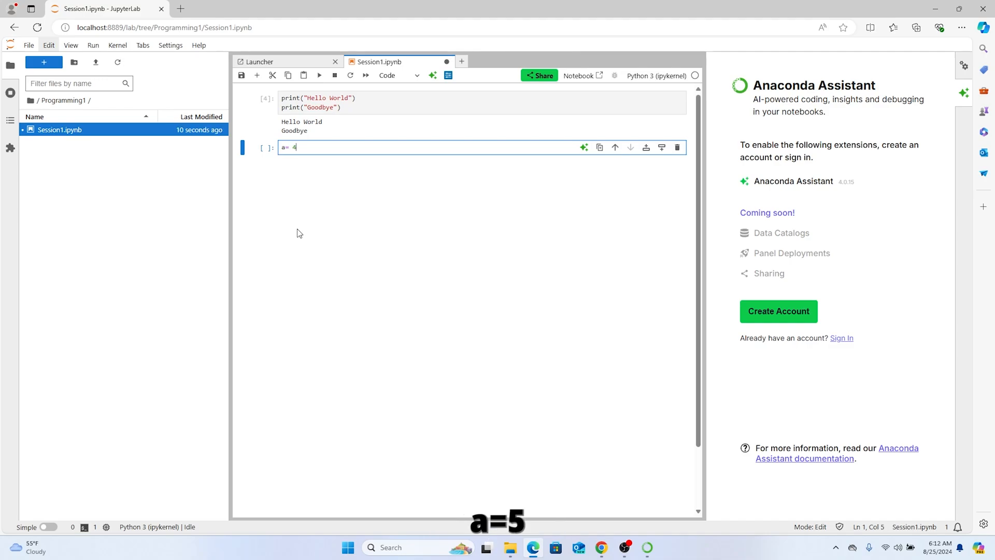
Add a code cell below the a= 5 cell, write print (a) in it and run only that cell.
{"action": "left_click", "coordinate": [293, 170]}
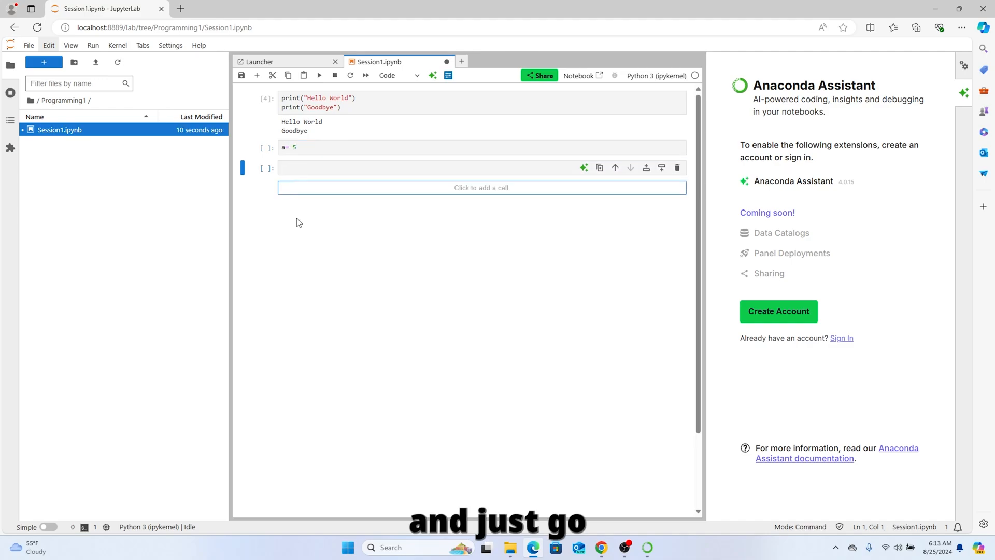
{"action": "left_click", "coordinate": [313, 170]}
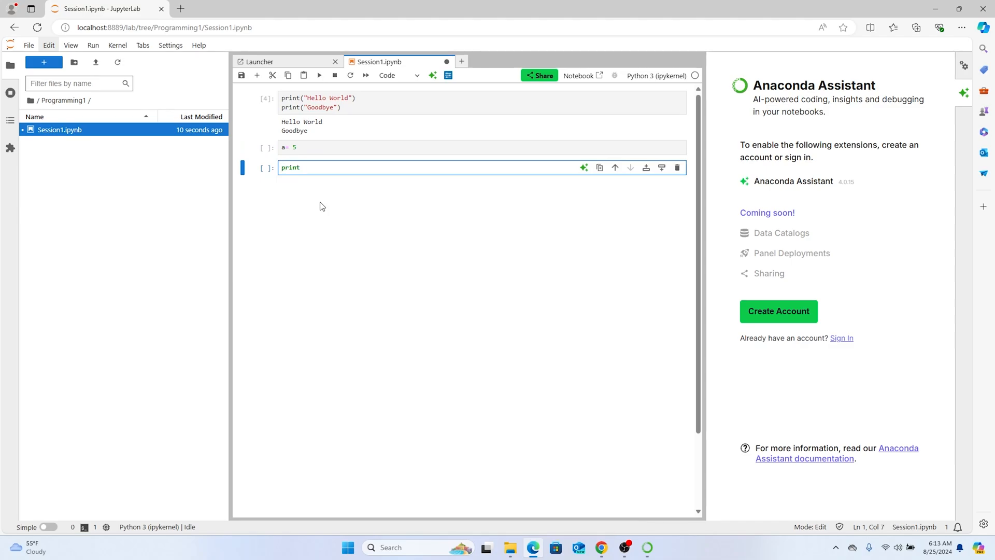
{"action": "type", "text": "print"}
{"action": "key", "text": "BackSpace"}
{"action": "type", "text": "(a_"}
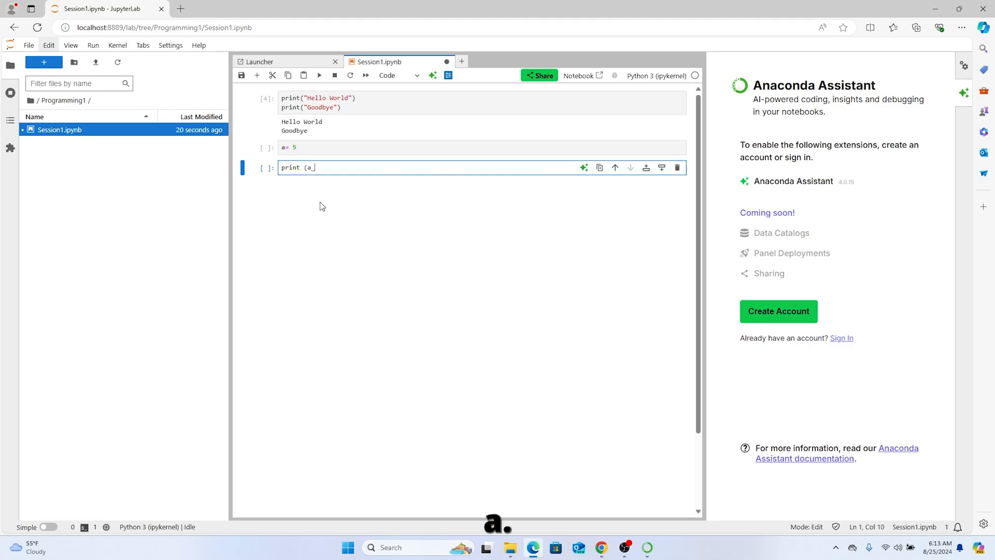
{"action": "key", "text": "BackSpace"}
{"action": "type", "text": ")"}
{"action": "key", "text": "shift+Return"}
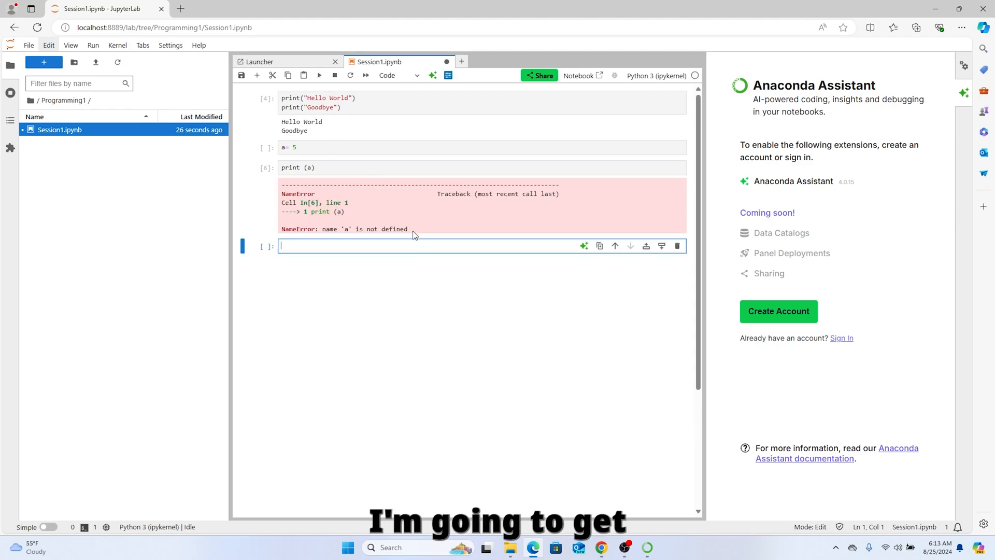
Highlight the error traceback under the print (a) cell and the a= 5 assignment in the cell above it.
{"action": "left_click_drag", "start_coordinate": [410, 229], "coordinate": [296, 101]}
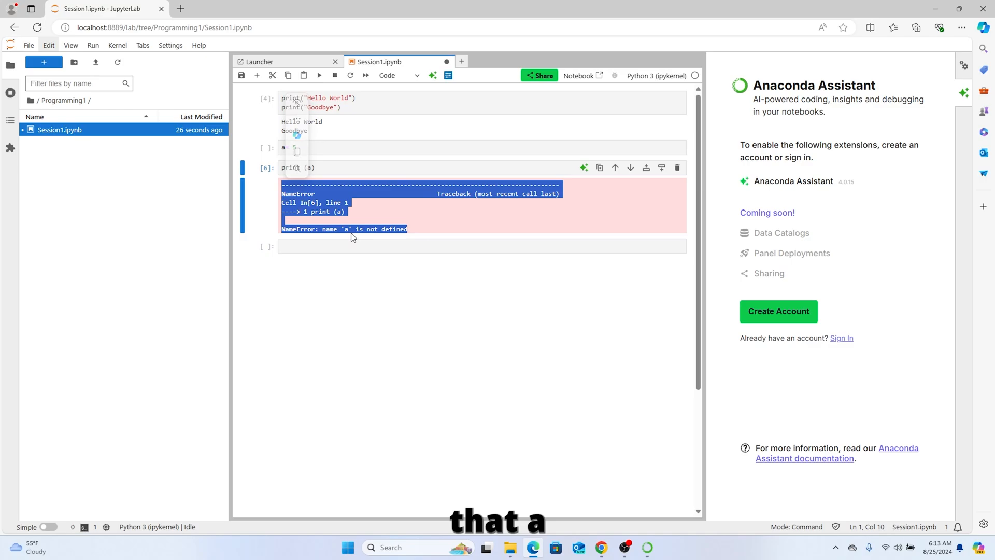
{"action": "left_click", "coordinate": [392, 231]}
{"action": "left_click", "coordinate": [314, 150]}
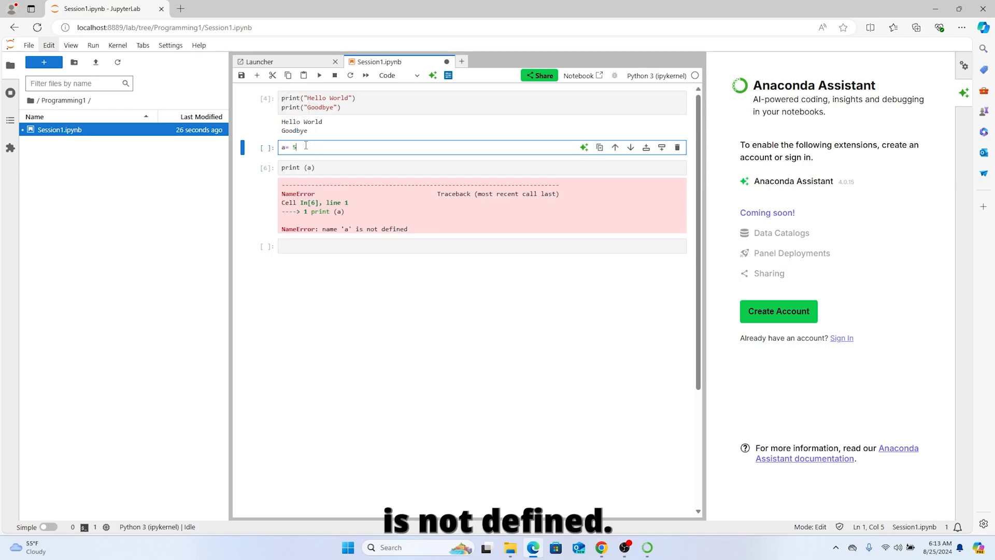
{"action": "left_click_drag", "start_coordinate": [314, 151], "coordinate": [269, 148]}
{"action": "left_click", "coordinate": [354, 180]}
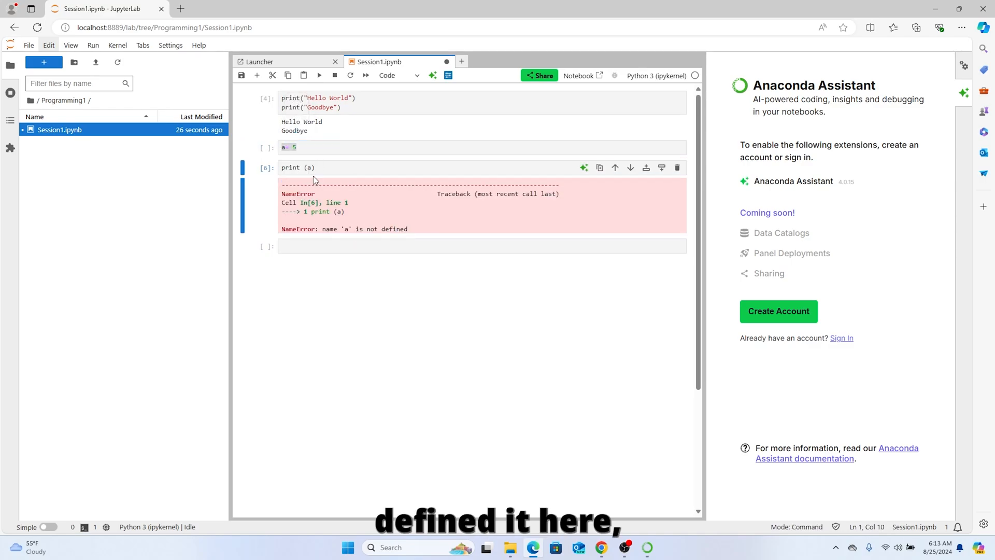
{"action": "left_click_drag", "start_coordinate": [268, 198], "coordinate": [297, 201]}
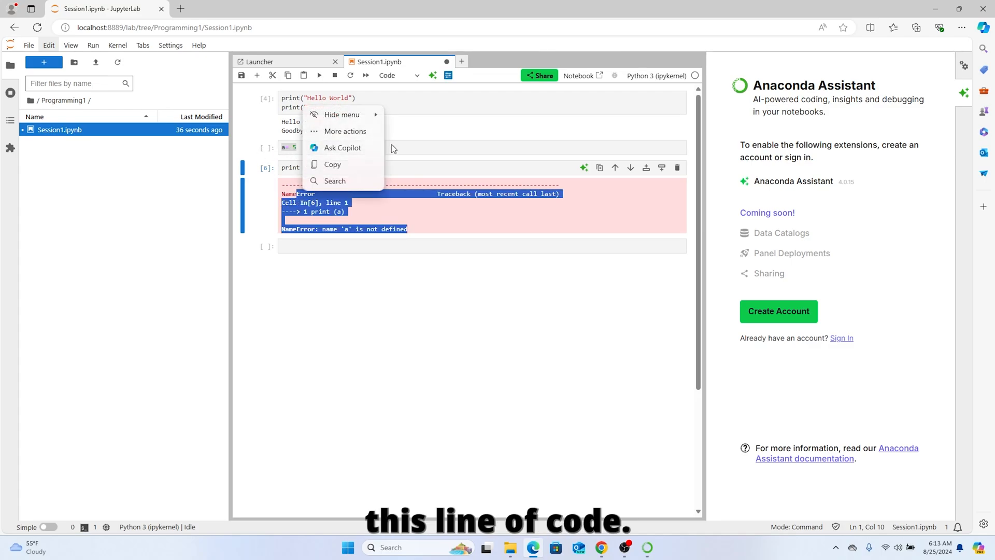
Run the a= 5 cell followed by the print (a) cell, and highlight the printed output.
{"action": "left_click", "coordinate": [374, 147]}
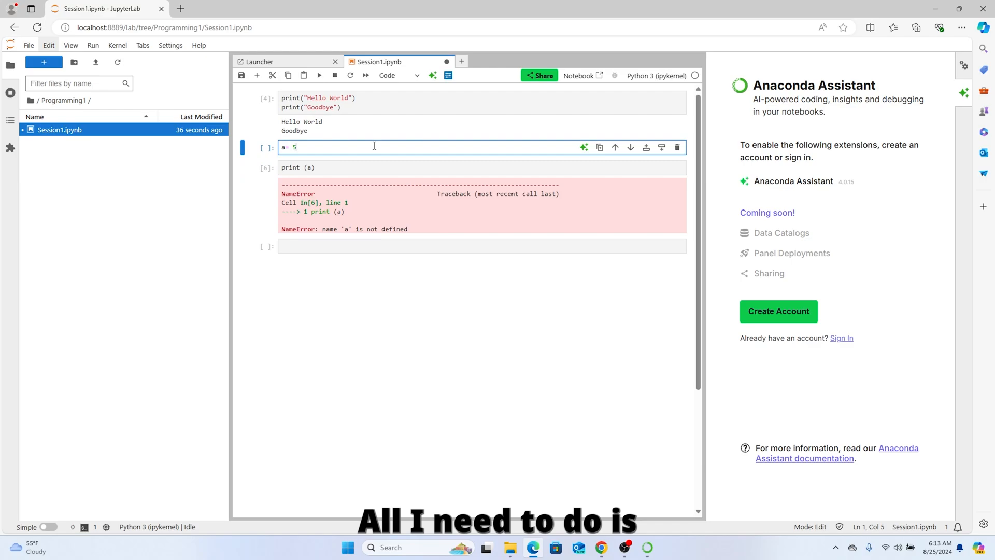
{"action": "left_click", "coordinate": [319, 77]}
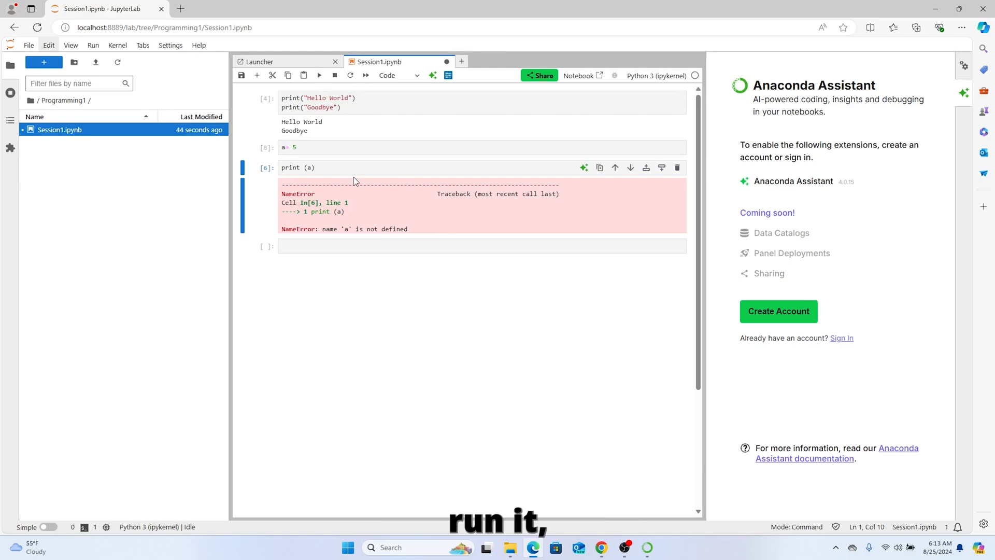
{"action": "left_click", "coordinate": [320, 75]}
{"action": "left_click_drag", "start_coordinate": [290, 184], "coordinate": [267, 183]}
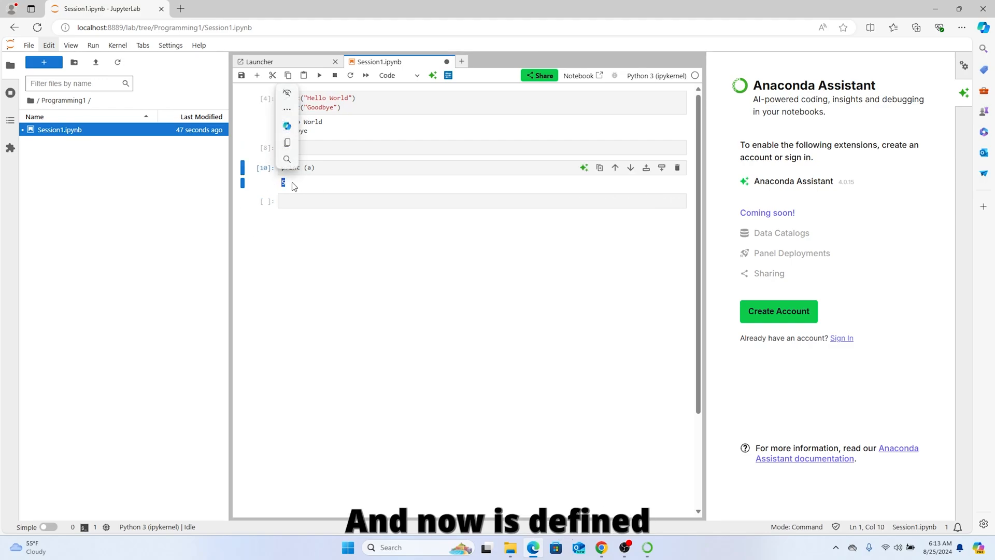
Reorder the cells so print (a) comes first, followed by the Hello World cell, the a= 5 cell and the empty cell.
{"action": "left_click", "coordinate": [337, 148]}
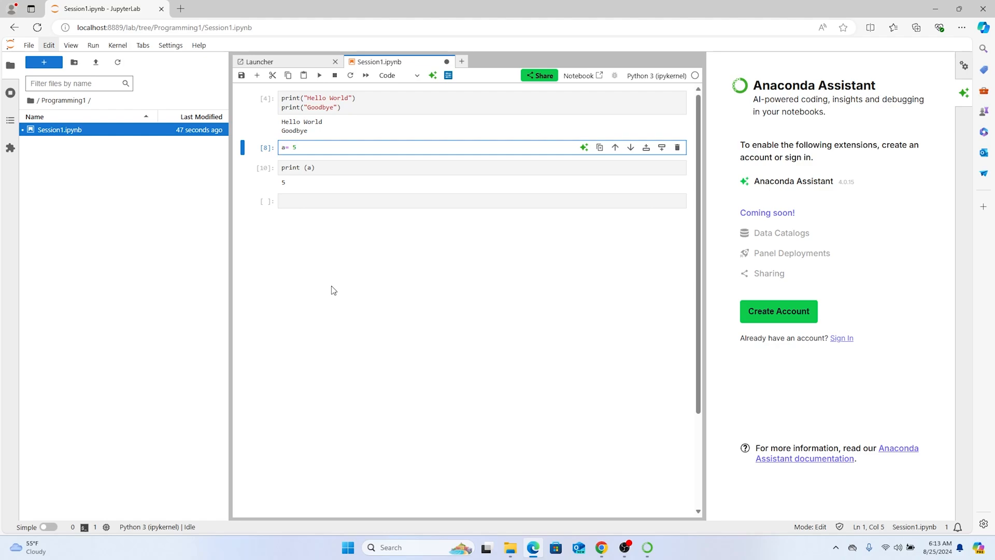
{"action": "left_click", "coordinate": [265, 103]}
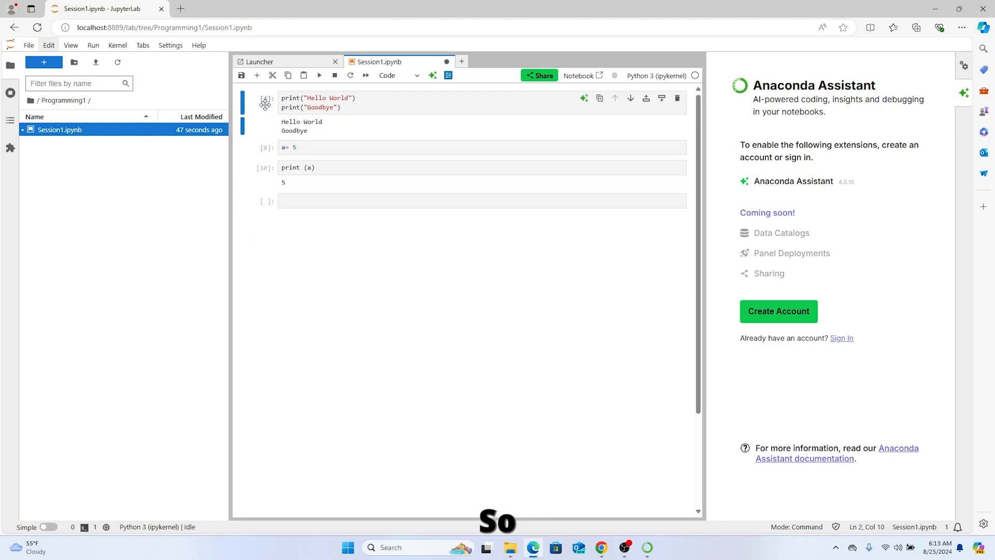
{"action": "left_click_drag", "start_coordinate": [265, 104], "coordinate": [272, 160]}
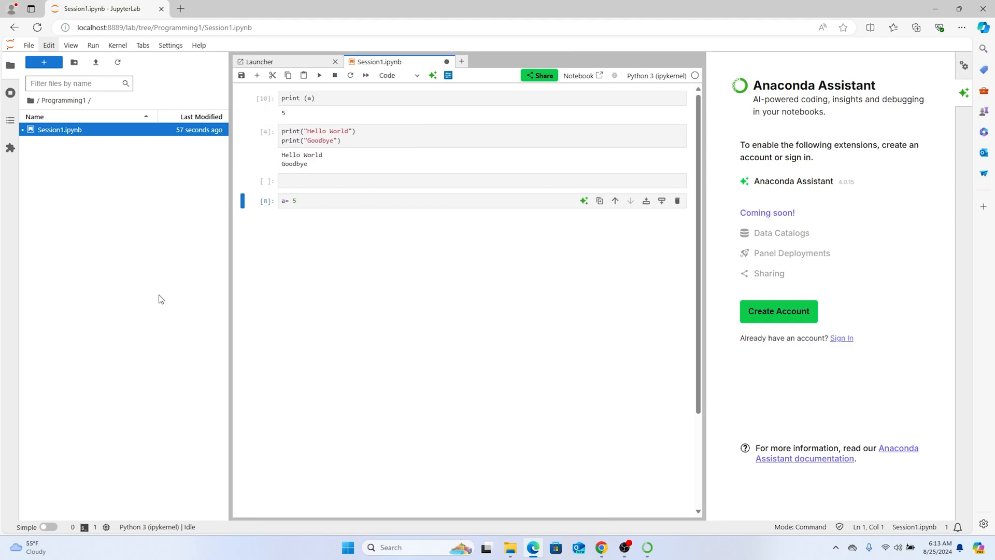
{"action": "left_click", "coordinate": [355, 142]}
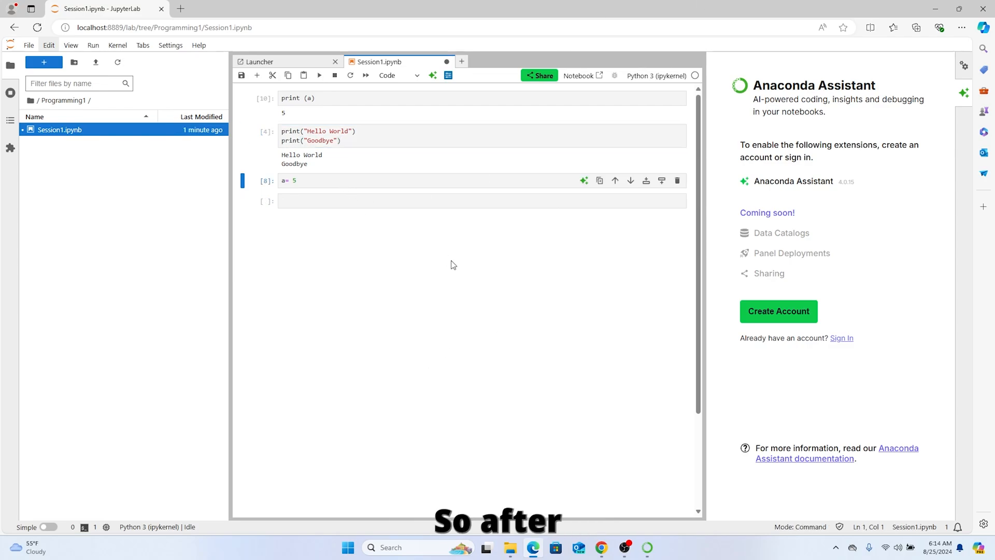
Delete the empty cell at the end of the notebook and highlight the a= 5 code.
{"action": "scroll", "coordinate": [451, 280], "scroll_direction": "down", "scroll_amount": 3}
{"action": "scroll", "coordinate": [450, 288], "scroll_direction": "up", "scroll_amount": 4}
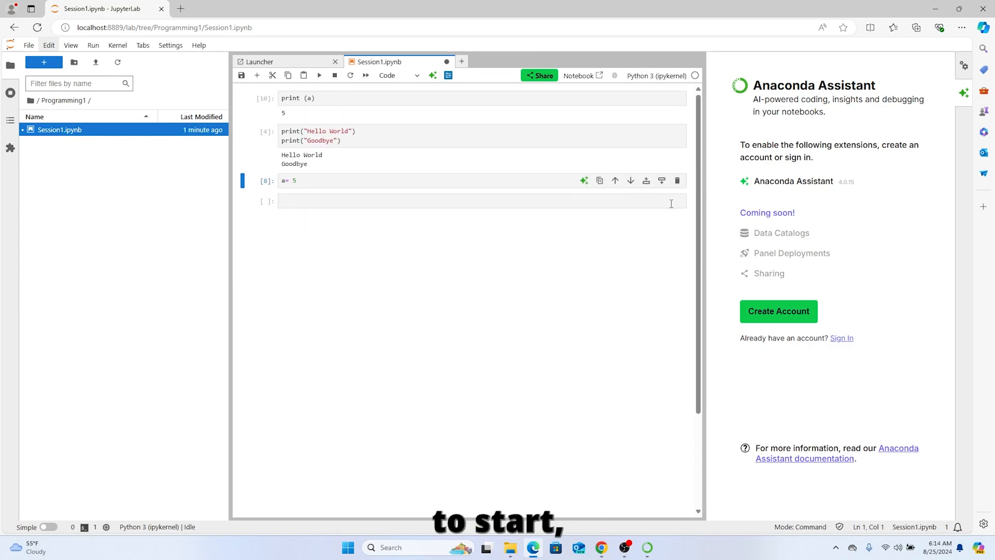
{"action": "left_click", "coordinate": [671, 204]}
{"action": "left_click", "coordinate": [677, 201]}
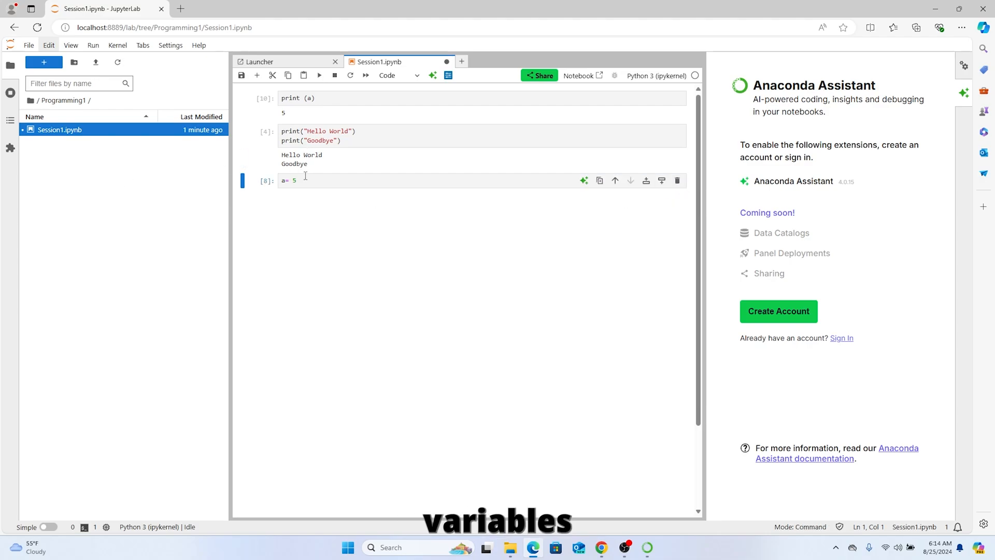
{"action": "left_click", "coordinate": [282, 180]}
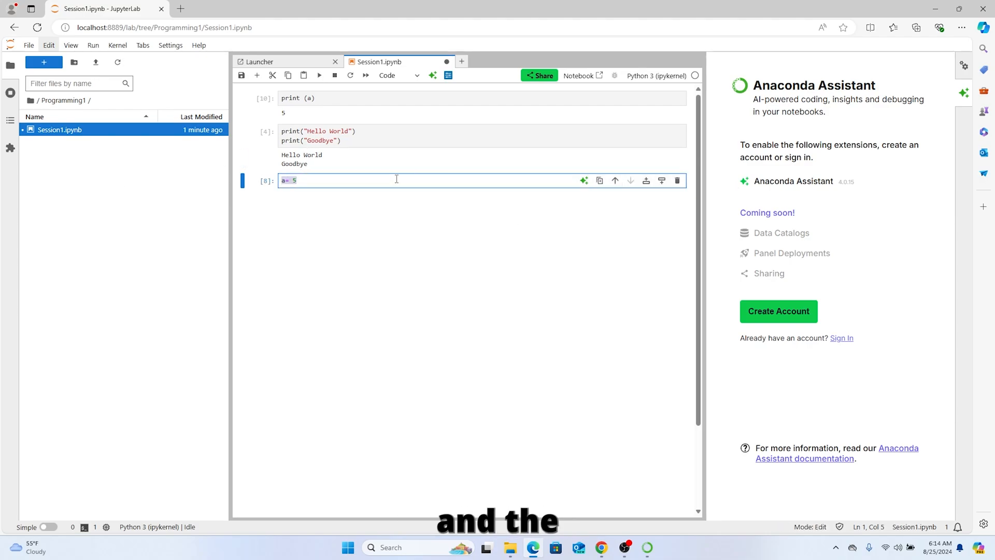